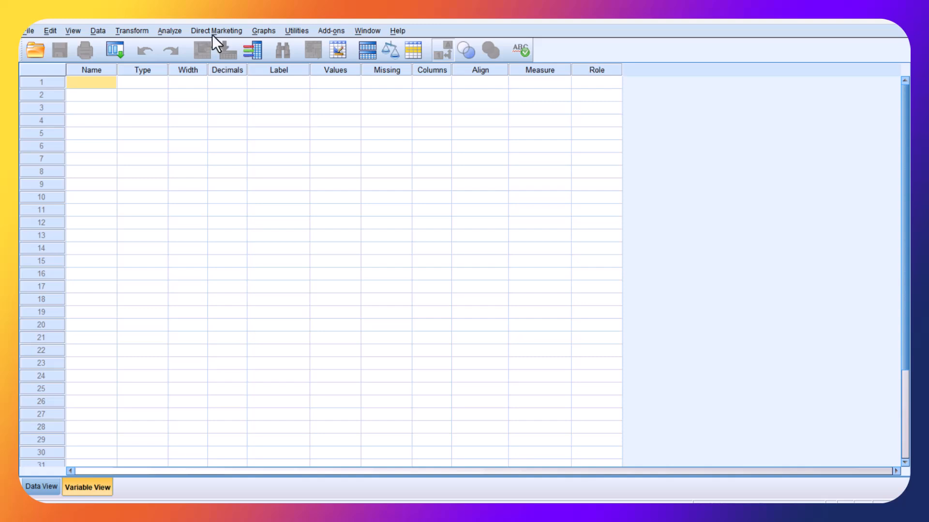
Step: Create a variable named "Age" in the first row of the variable list
{"action": "left_click", "coordinate": [99, 83]}
{"action": "type", "text": "Age"}
{"action": "key", "text": "Return"}
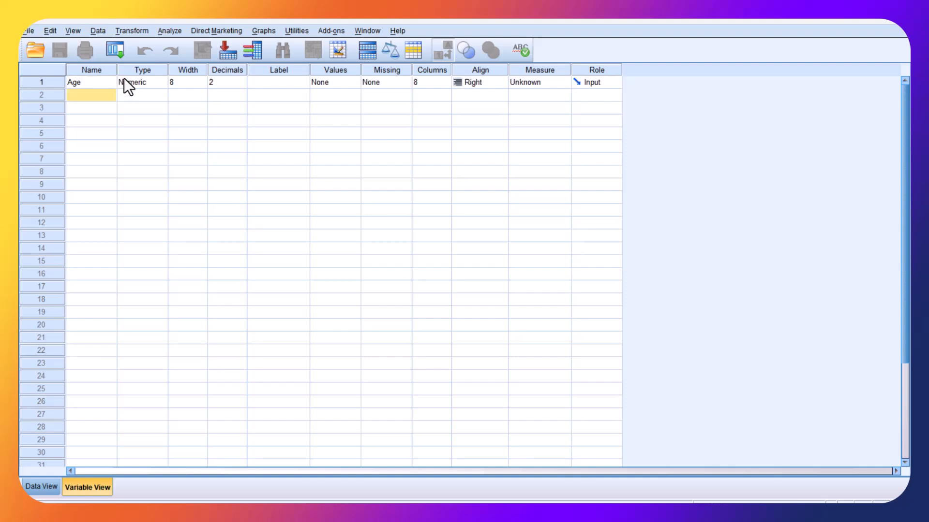
Step: Set the number of decimals for the Age variable to 0
{"action": "left_click", "coordinate": [158, 75]}
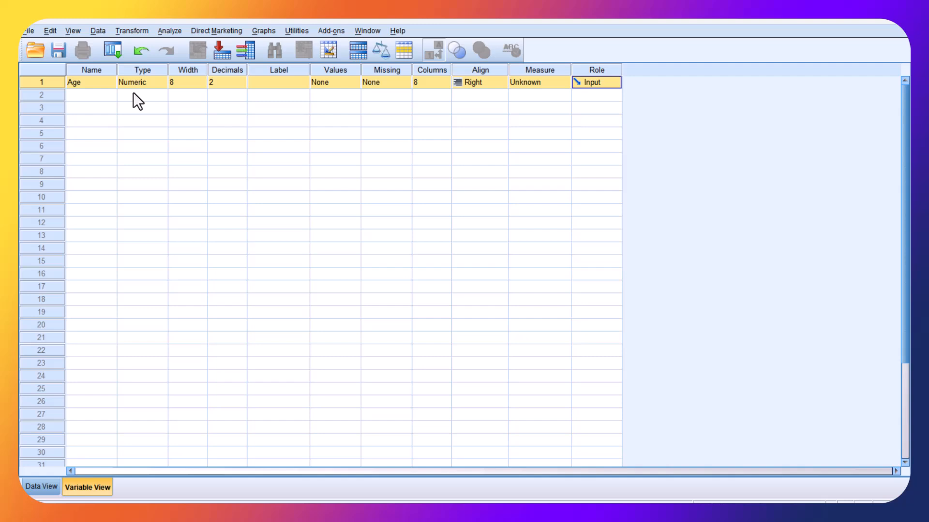
{"action": "left_click", "coordinate": [179, 81]}
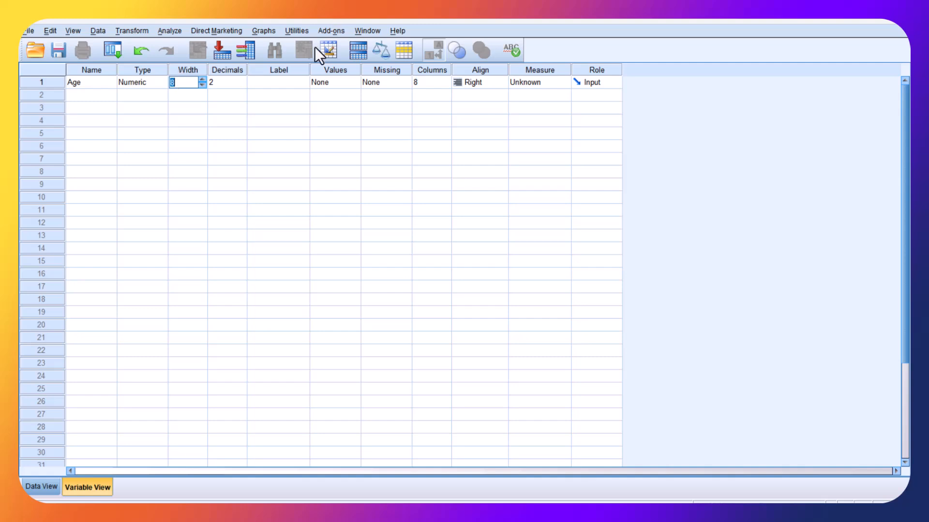
{"action": "left_click", "coordinate": [785, 72]}
{"action": "left_click", "coordinate": [229, 81]}
{"action": "left_click", "coordinate": [242, 85]}
Step: Label the Age variable as the age of the respondent and slightly widen the Label column
{"action": "left_click", "coordinate": [275, 80]}
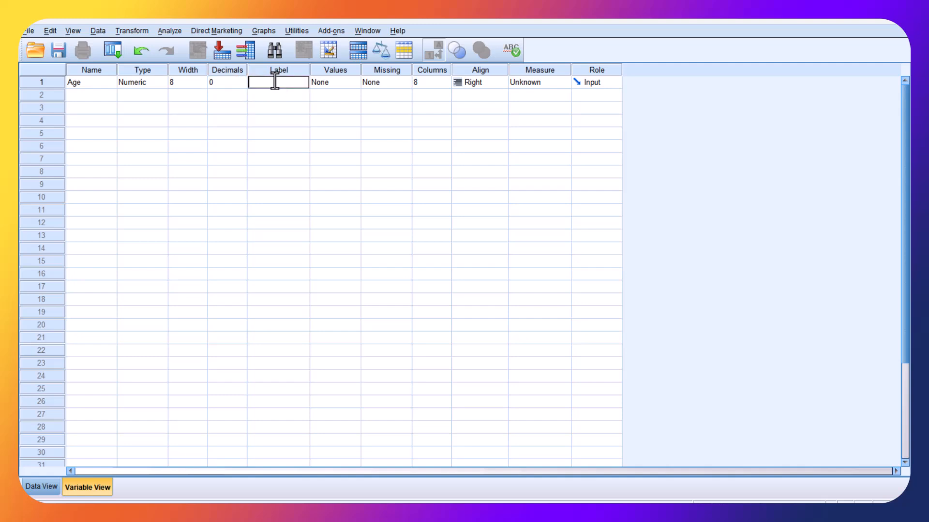
{"action": "type", "text": "Age o"}
{"action": "left_click", "coordinate": [773, 72]}
{"action": "double_click", "coordinate": [271, 82]}
{"action": "left_click", "coordinate": [271, 83]}
{"action": "type", "text": "f respondenc"}
{"action": "left_click_drag", "start_coordinate": [310, 70], "coordinate": [352, 76]}
Step: Inspect the value label and missing value settings of the Age variable, leaving both without changes
{"action": "left_click", "coordinate": [346, 80]}
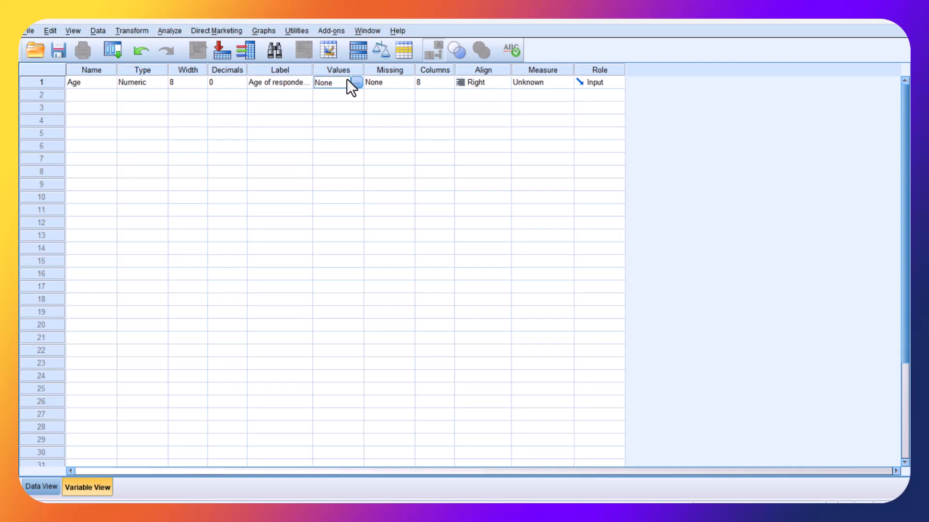
{"action": "left_click", "coordinate": [354, 82]}
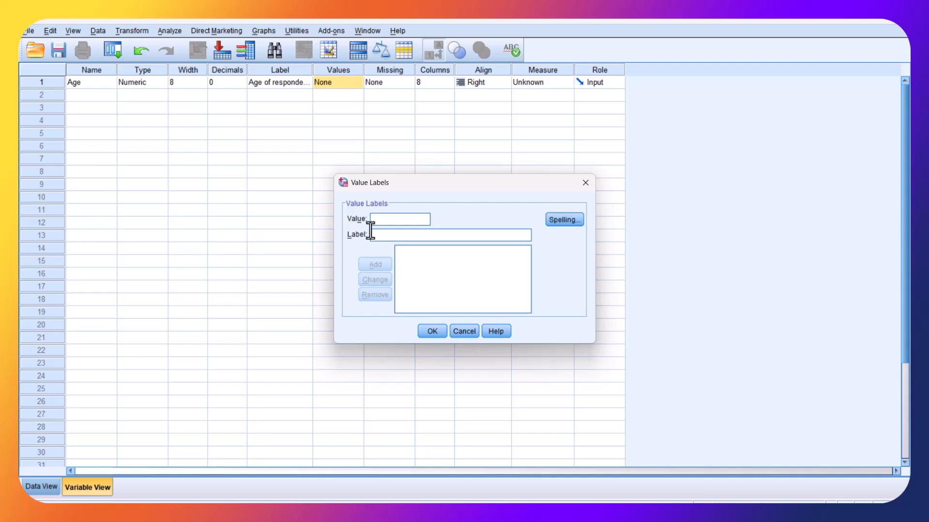
{"action": "left_click", "coordinate": [588, 186]}
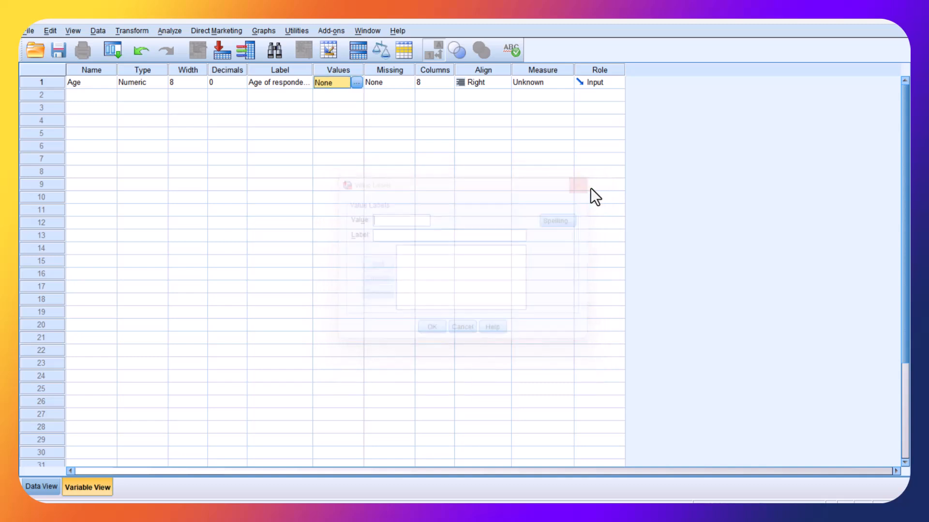
{"action": "left_click", "coordinate": [406, 80]}
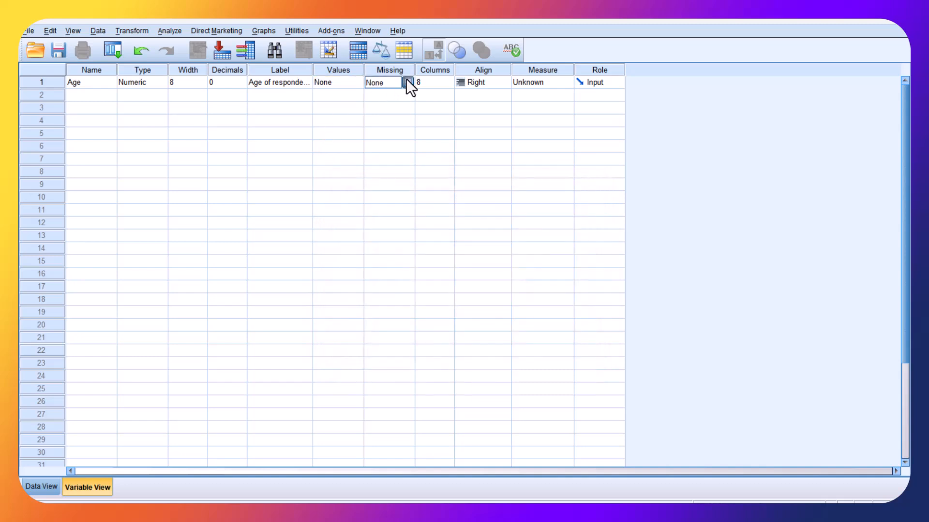
{"action": "left_click", "coordinate": [406, 81]}
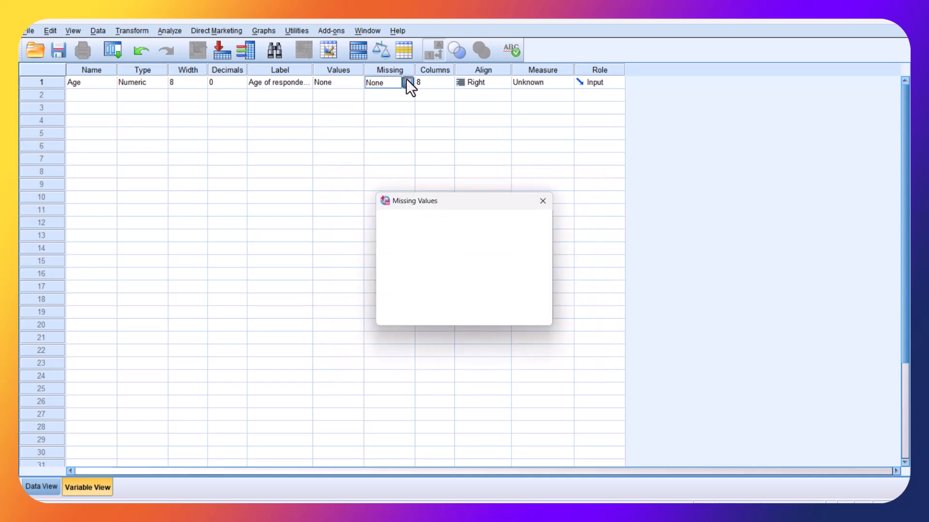
{"action": "left_click", "coordinate": [542, 202]}
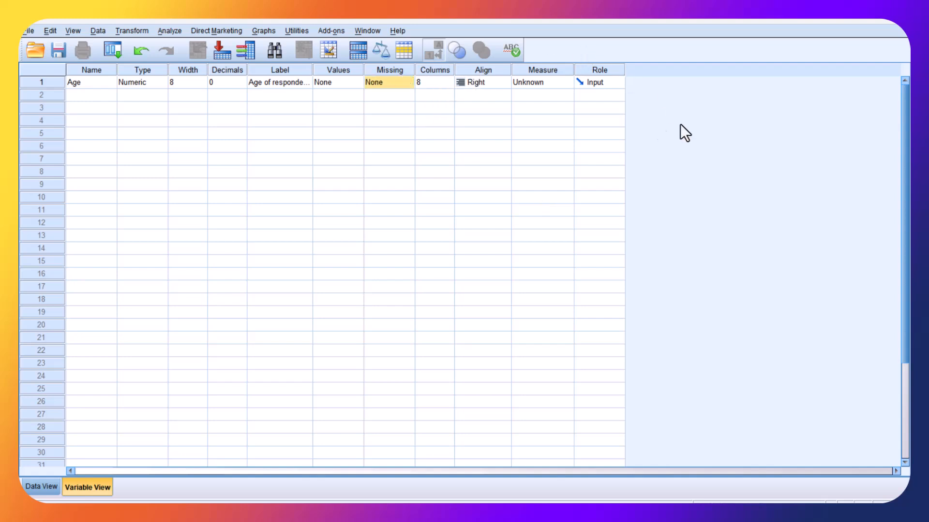
Step: Set the measurement level of the Age variable to Scale
{"action": "left_click", "coordinate": [561, 82]}
{"action": "left_click", "coordinate": [561, 82]}
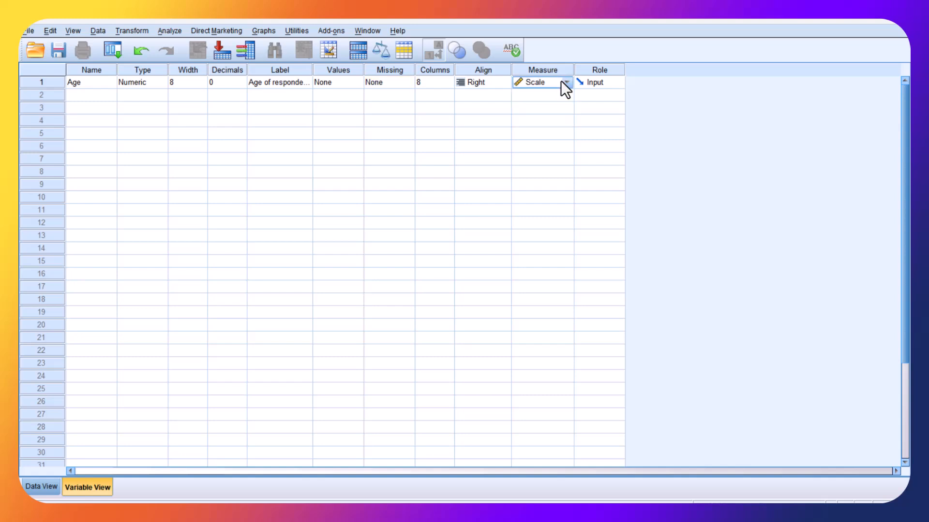
Step: Try to name the second variable "Age category" with a space between the words
{"action": "left_click", "coordinate": [103, 94]}
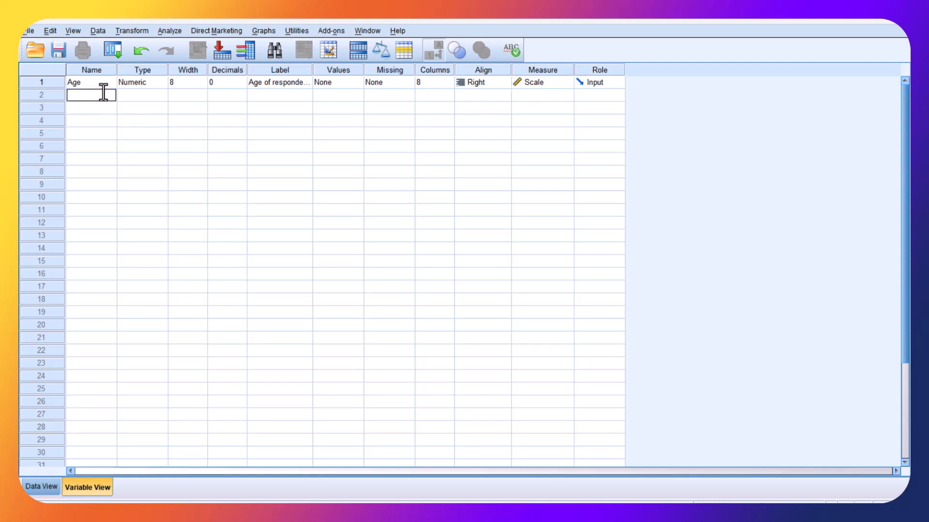
{"action": "type", "text": "Afe"}
{"action": "key", "text": "BackSpace"}
{"action": "key", "text": "BackSpace"}
{"action": "type", "text": "ge category"}
{"action": "key", "text": "Return"}
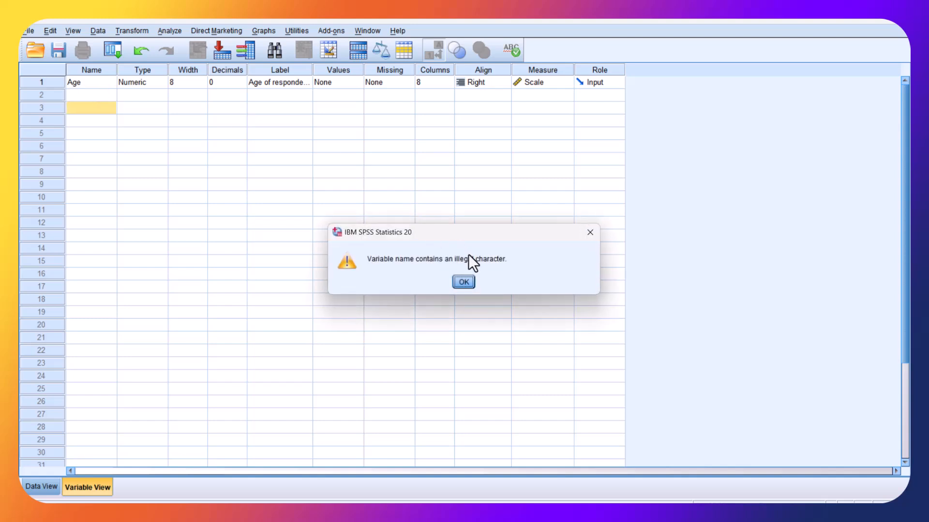
{"action": "left_click", "coordinate": [460, 283]}
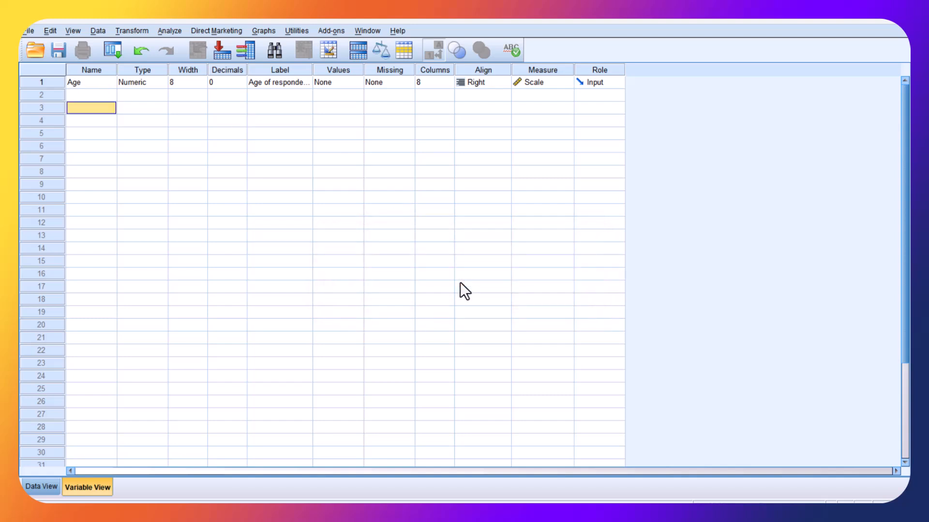
Step: Create the second variable with the name "Age_category"
{"action": "type", "text": "Age"}
{"action": "type", "text": "_cate"}
{"action": "type", "text": "goty"}
{"action": "key", "text": "Return"}
{"action": "left_click", "coordinate": [103, 93]}
{"action": "left_click", "coordinate": [102, 93]}
{"action": "key", "text": "BackSpace"}
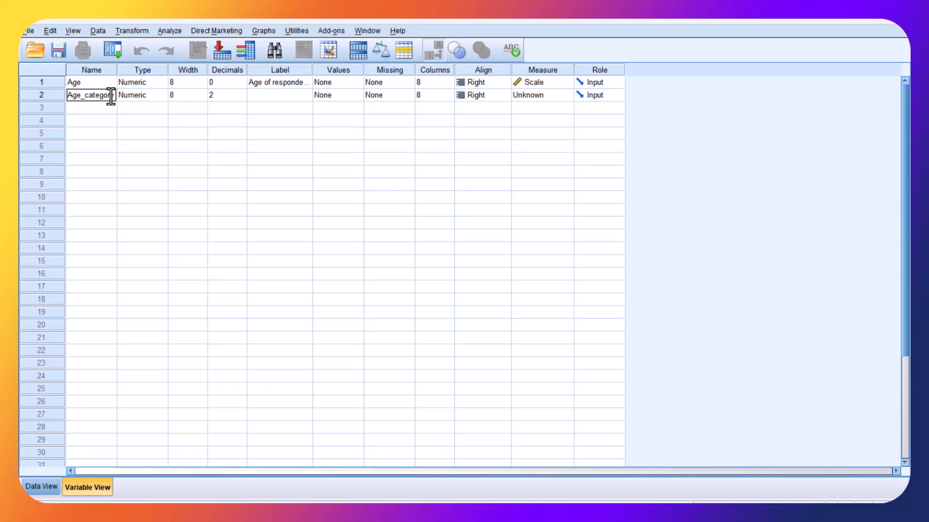
{"action": "key", "text": "Return"}
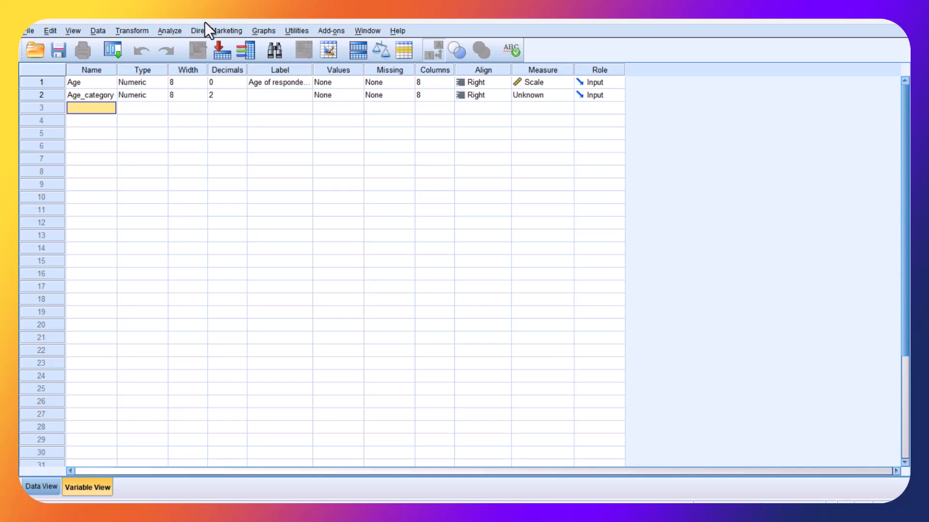
Step: Set the Age_category variable to 0 decimals and give it the label "Age categorical"
{"action": "left_click", "coordinate": [265, 94]}
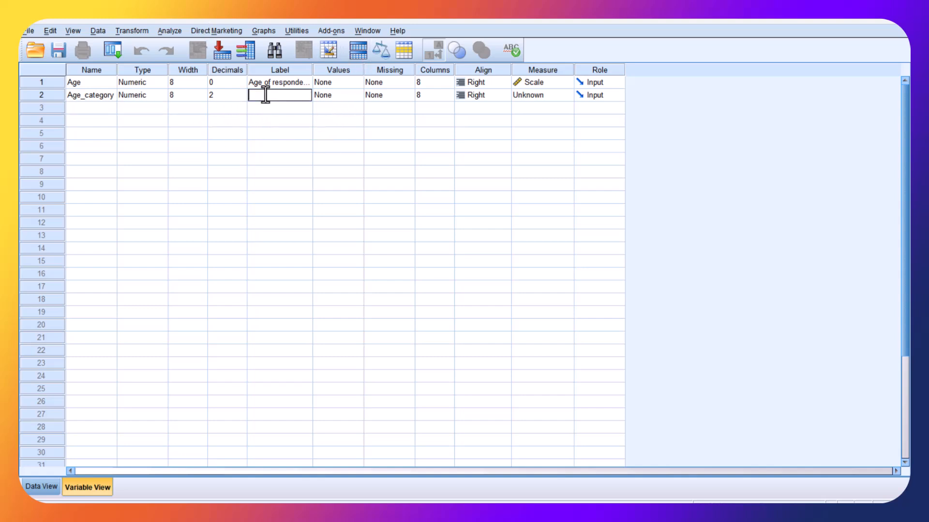
{"action": "left_click", "coordinate": [230, 94]}
{"action": "left_click", "coordinate": [261, 94]}
{"action": "type", "text": "Age categorical"}
{"action": "key", "text": "Return"}
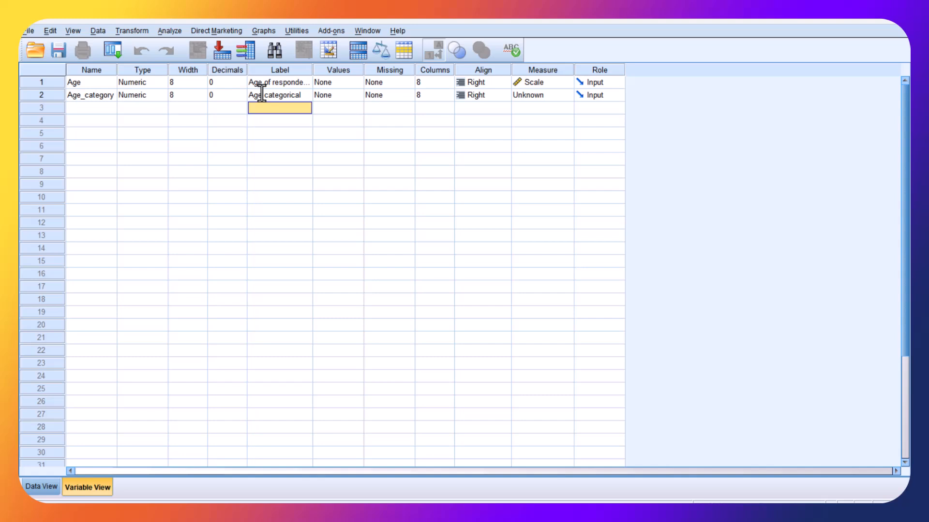
Step: Add the value label 1 = "0-15 years" to the Age_category variable
{"action": "left_click", "coordinate": [356, 95]}
{"action": "left_click", "coordinate": [355, 95]}
{"action": "type", "text": "1"}
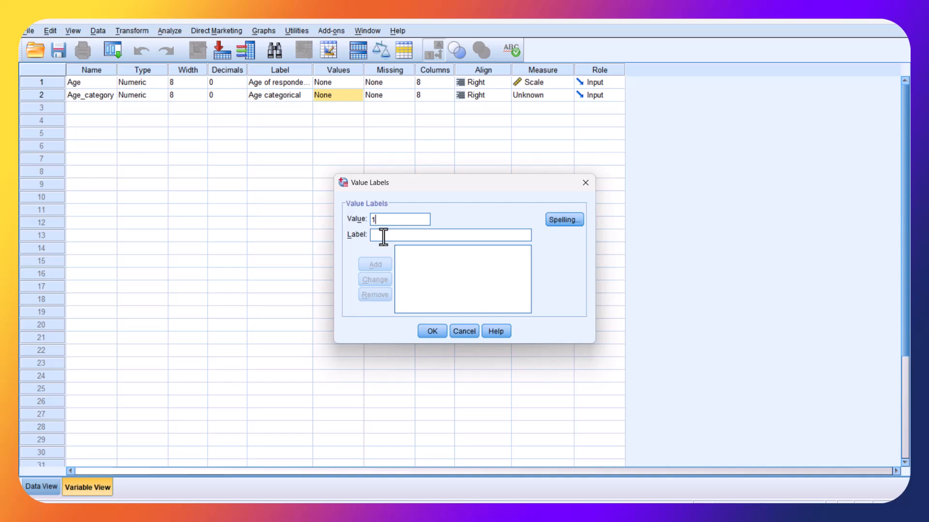
{"action": "left_click", "coordinate": [383, 236]}
{"action": "type", "text": "0-18 years"}
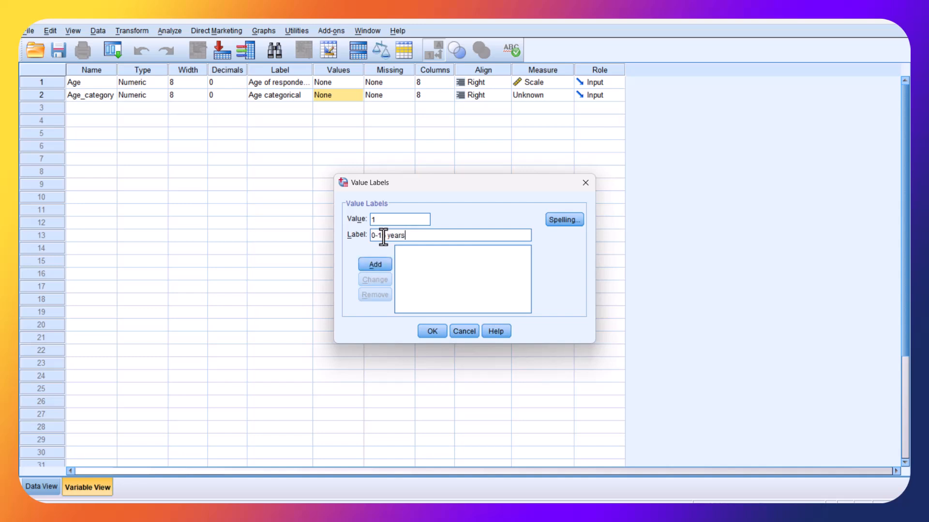
{"action": "key", "text": "Return"}
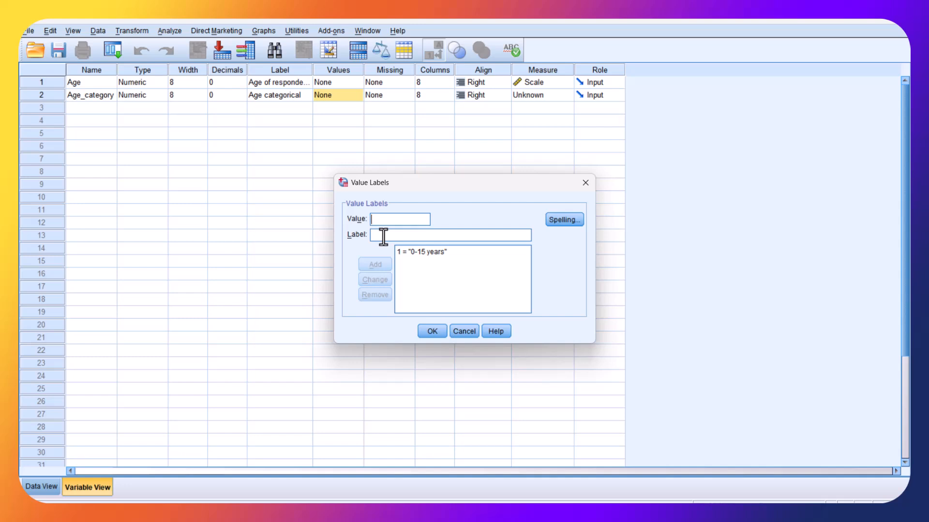
Step: Add the value label 2 = "16-25 years" to Age_category and apply its value labels
{"action": "type", "text": "2"}
{"action": "left_click", "coordinate": [389, 234]}
{"action": "type", "text": "16-25 years"}
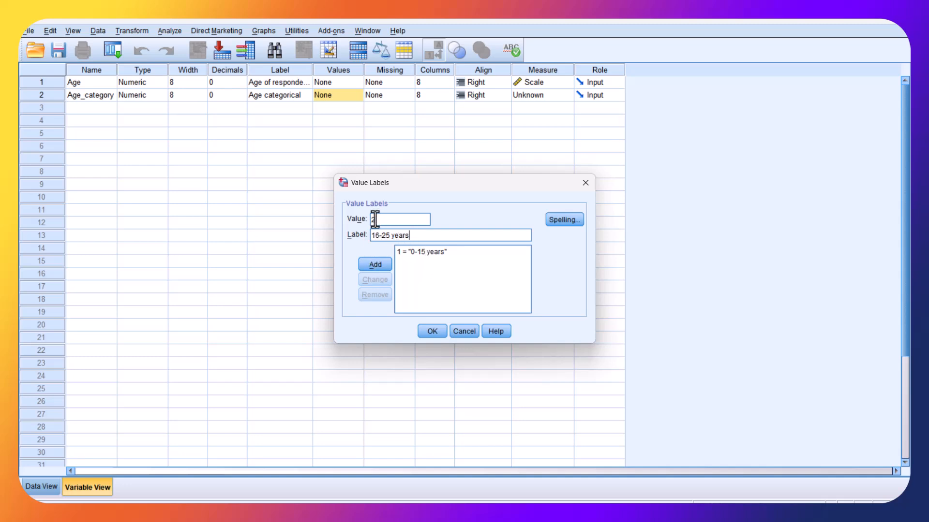
{"action": "left_click", "coordinate": [381, 259]}
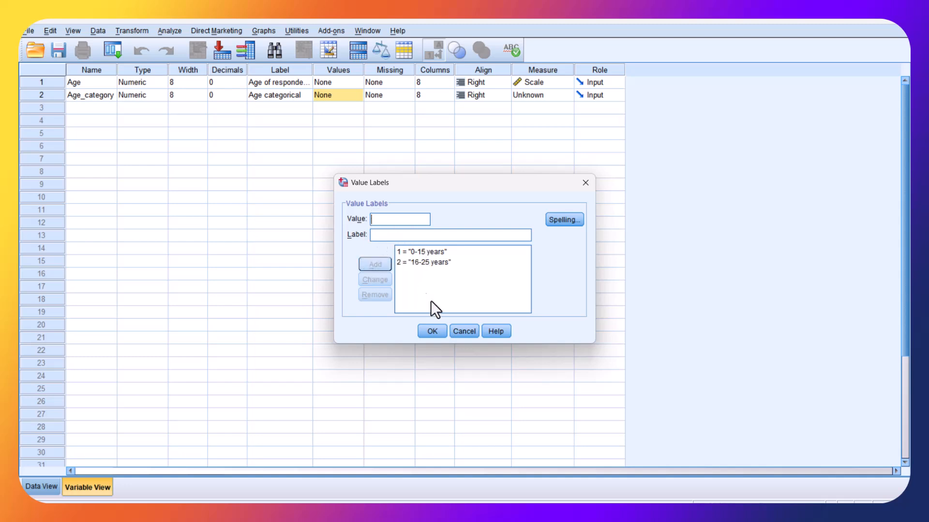
{"action": "left_click", "coordinate": [430, 329]}
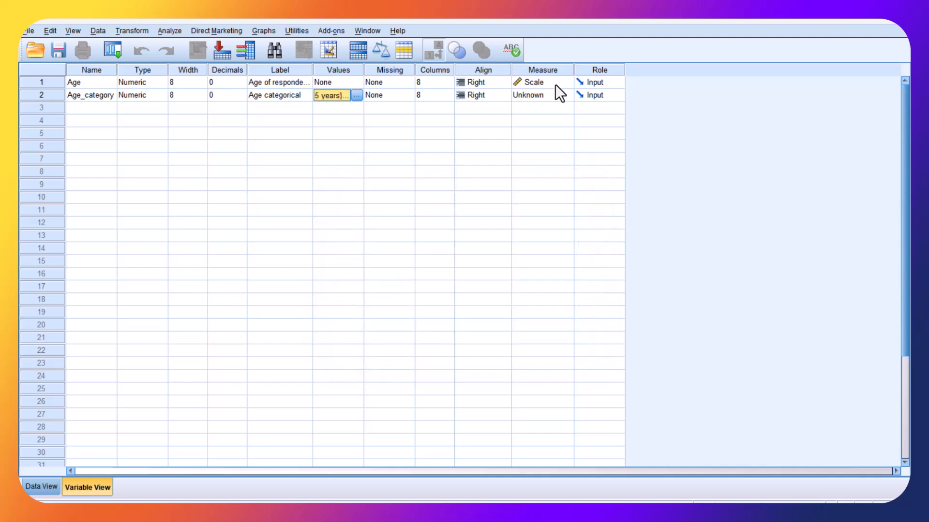
Step: Set the measurement level of the Age_category variable to Ordinal
{"action": "left_click", "coordinate": [565, 97]}
{"action": "left_click", "coordinate": [565, 97]}
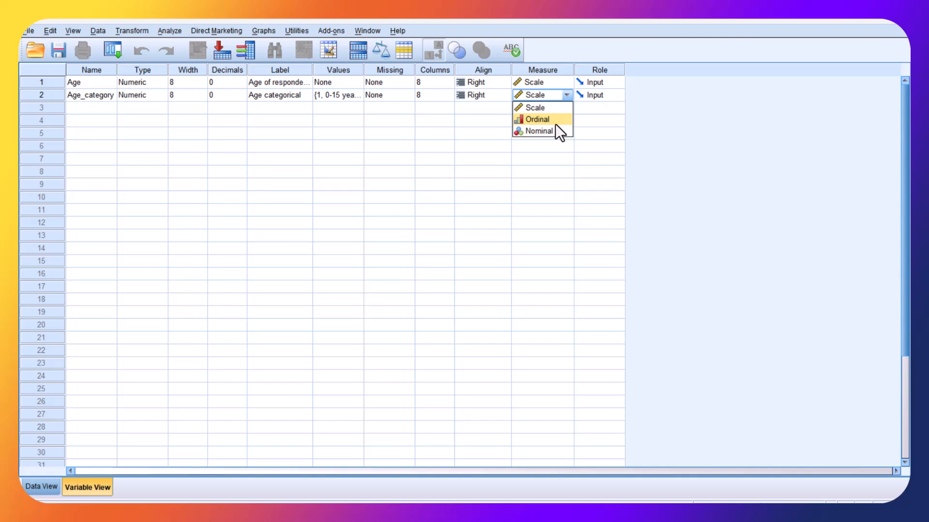
{"action": "left_click", "coordinate": [555, 123]}
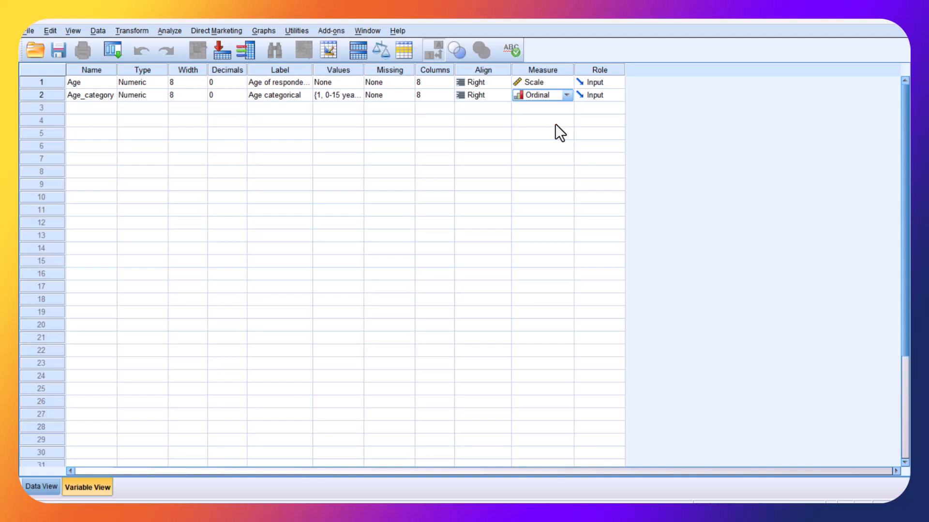
Step: Create a third variable named "detail" and accept Numeric as its variable type
{"action": "left_click", "coordinate": [103, 105]}
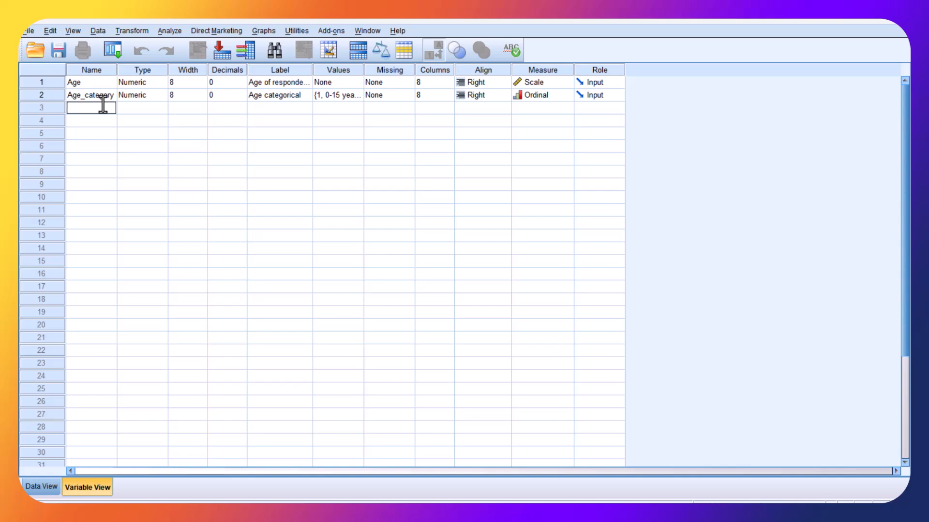
{"action": "type", "text": "employ"}
{"action": "key", "text": "BackSpace"}
{"action": "key", "text": "BackSpace"}
{"action": "key", "text": "BackSpace"}
{"action": "key", "text": "BackSpace"}
{"action": "key", "text": "BackSpace"}
{"action": "key", "text": "BackSpace"}
{"action": "type", "text": "detail"}
{"action": "key", "text": "Return"}
{"action": "double_click", "coordinate": [164, 108]}
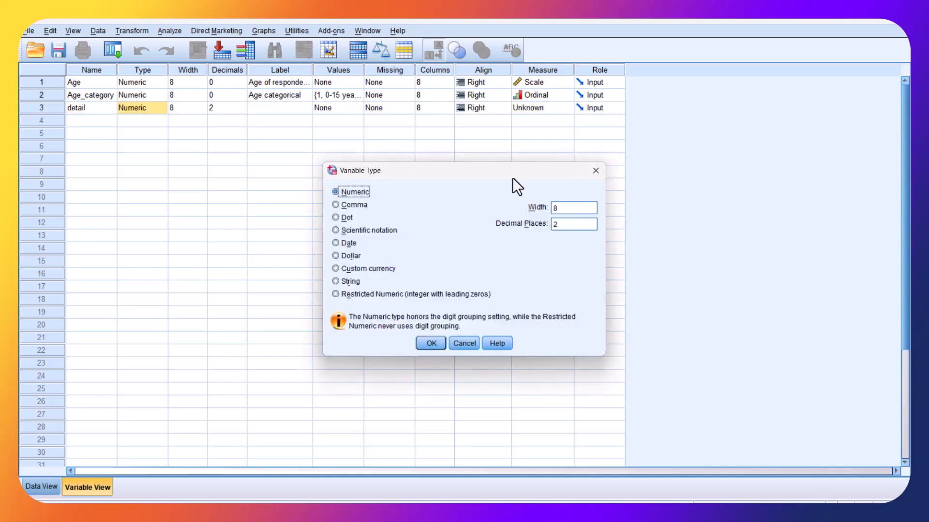
{"action": "left_click", "coordinate": [432, 343]}
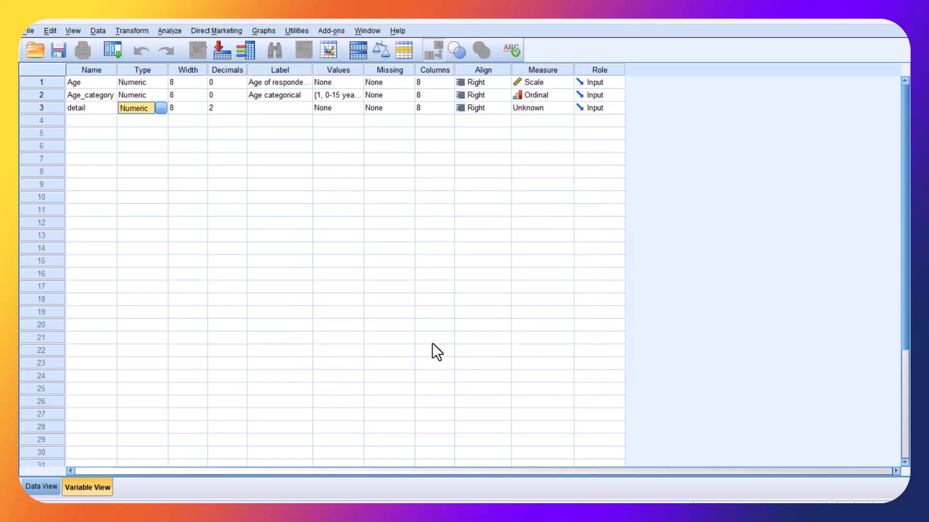
Step: Add the value label 1 = "Farmer" to the detail variable
{"action": "double_click", "coordinate": [351, 105]}
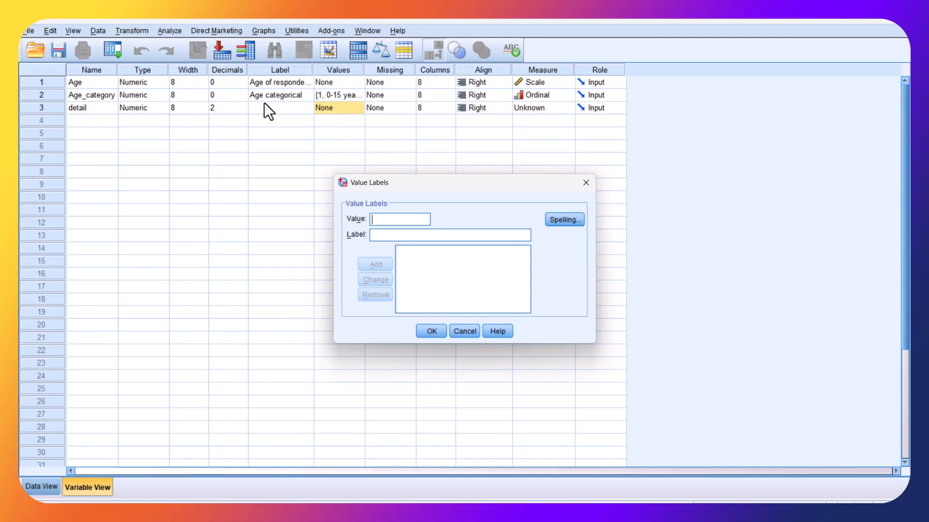
{"action": "type", "text": "1"}
{"action": "left_click", "coordinate": [409, 234]}
{"action": "type", "text": "Farmer"}
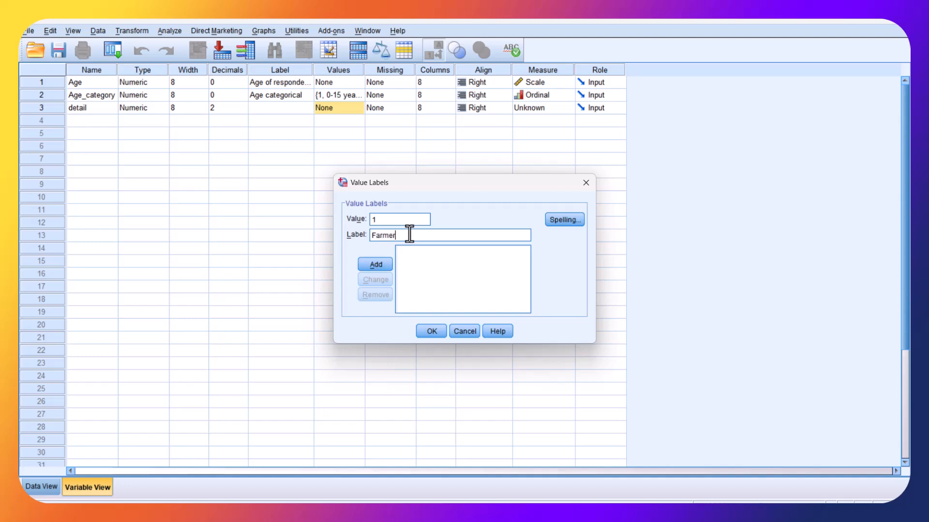
{"action": "key", "text": "Return"}
Step: Add the value label 2 = "student" to the detail variable
{"action": "type", "text": "2"}
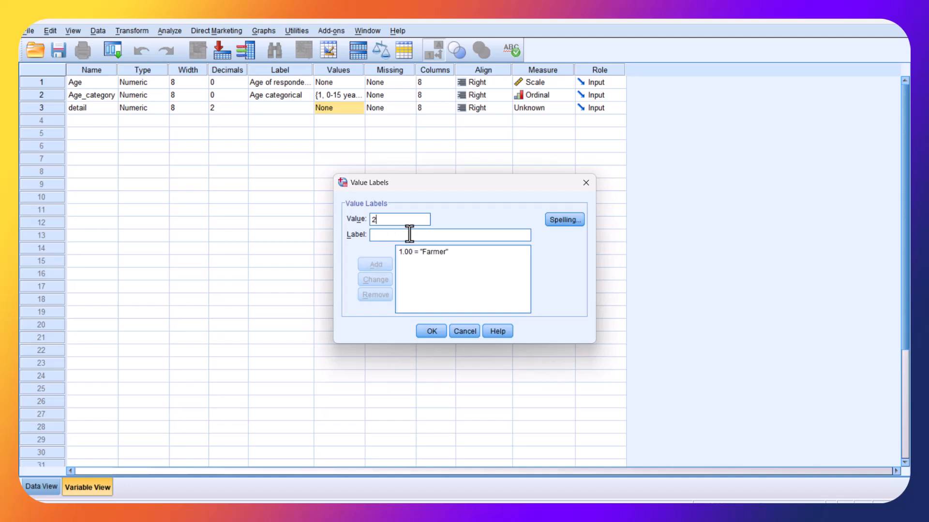
{"action": "left_click", "coordinate": [402, 236]}
{"action": "type", "text": "stu"}
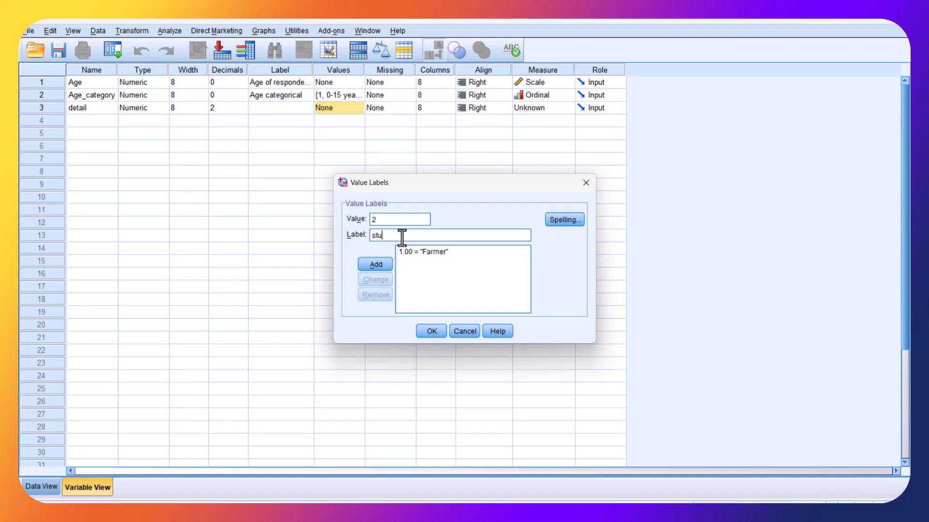
{"action": "type", "text": "dent"}
{"action": "key", "text": "Return"}
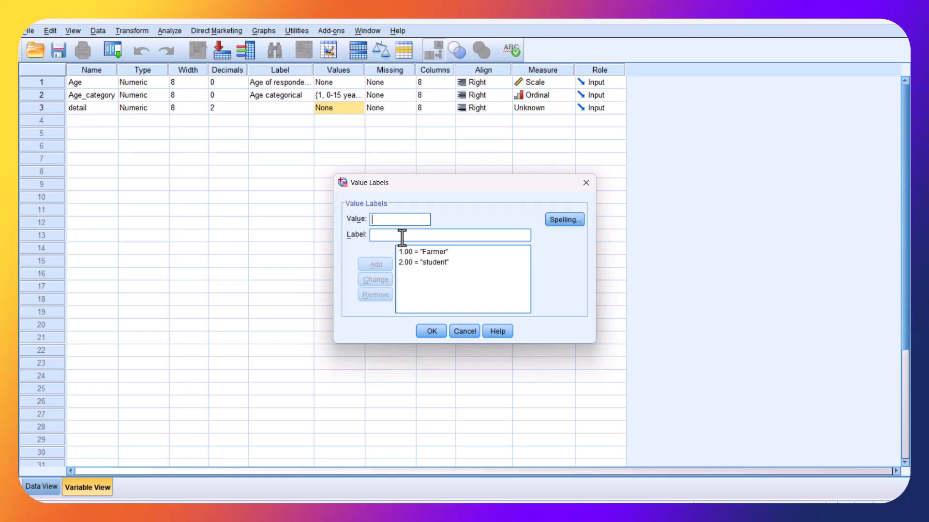
Step: Add the value label 3 = "doctor" to the detail variable
{"action": "type", "text": "3"}
{"action": "left_click", "coordinate": [372, 236]}
{"action": "type", "text": "doctor"}
{"action": "key", "text": "Return"}
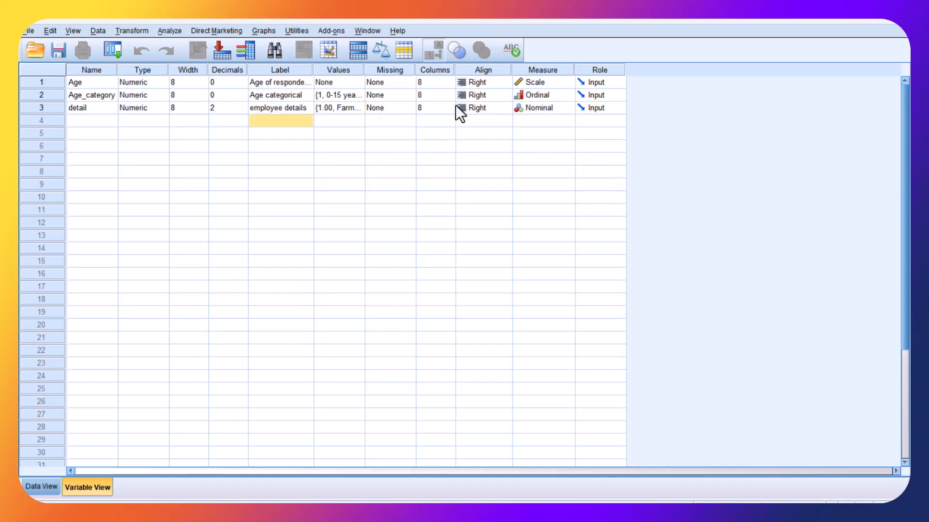
Step: Check the measurement level options of the detail variable and keep Nominal
{"action": "left_click", "coordinate": [562, 107]}
{"action": "left_click", "coordinate": [564, 108]}
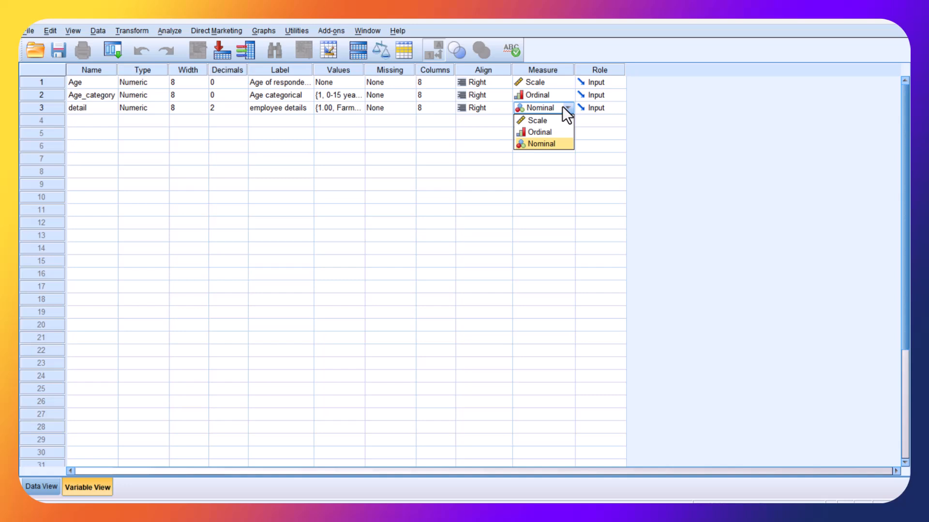
{"action": "left_click", "coordinate": [563, 107]}
Step: Create a fourth variable named "Name" in the first empty row
{"action": "left_click", "coordinate": [100, 120]}
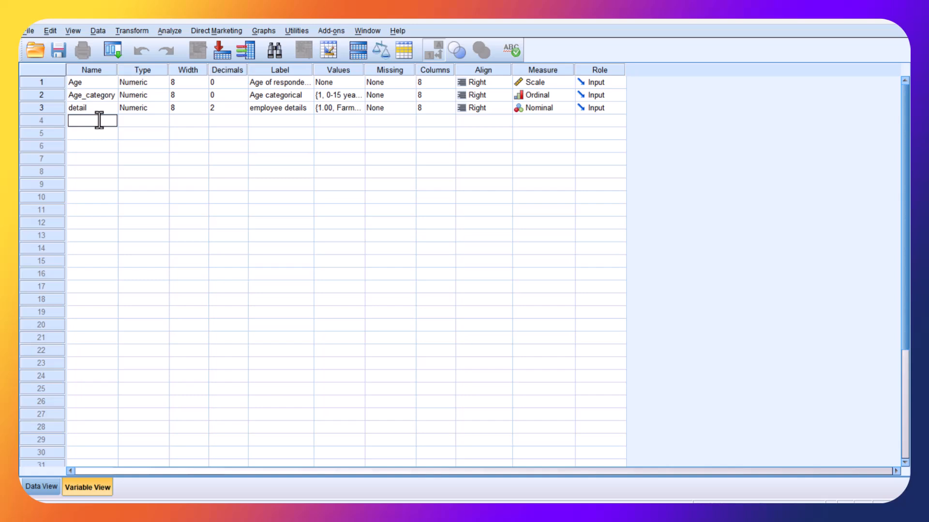
{"action": "type", "text": "Name"}
{"action": "key", "text": "Return"}
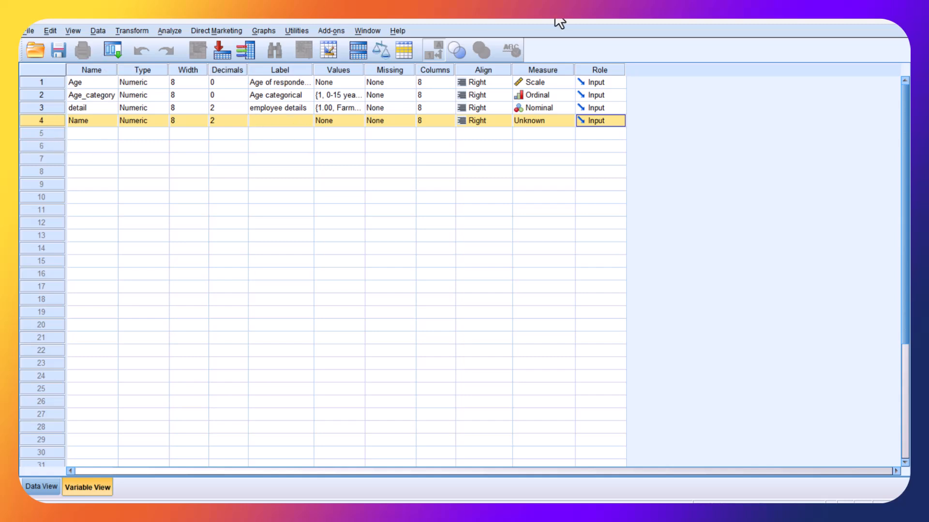
{"action": "left_click", "coordinate": [882, 142]}
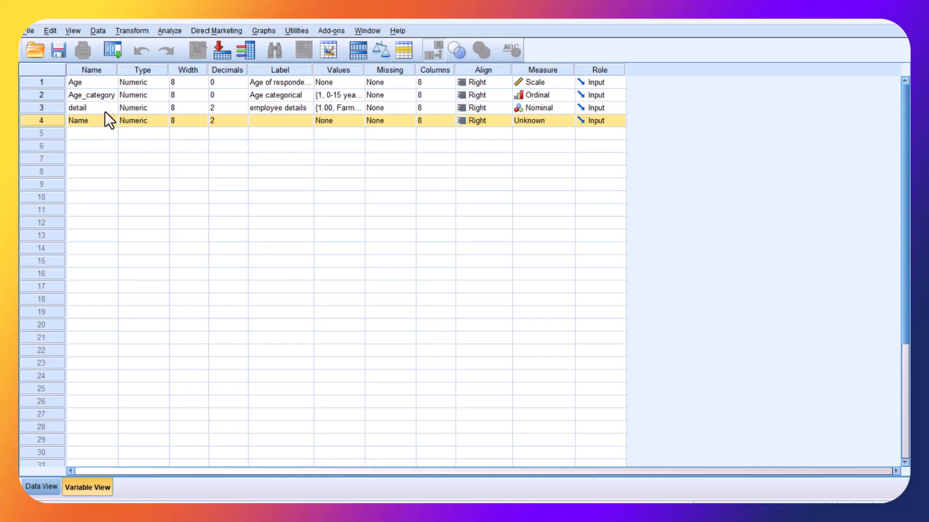
Step: Change the variable type of the Name variable to String
{"action": "left_click", "coordinate": [344, 121]}
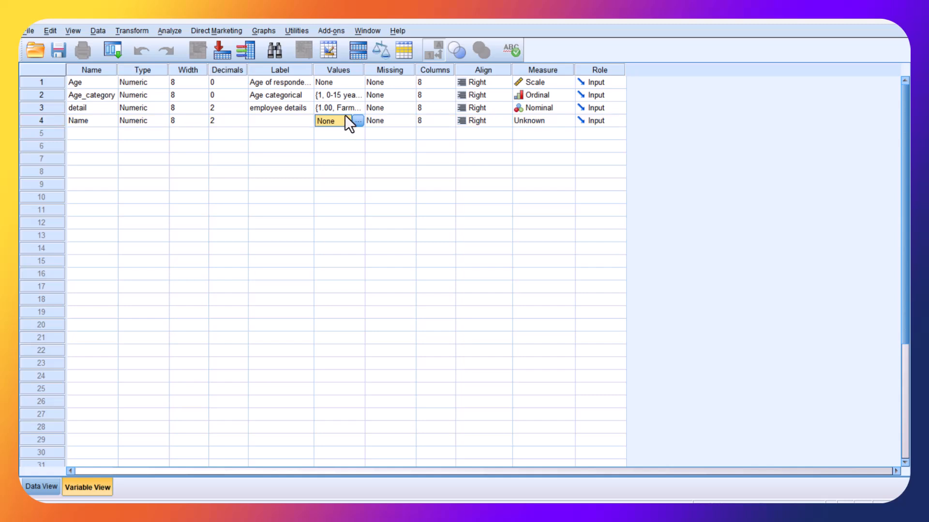
{"action": "left_click", "coordinate": [158, 119]}
{"action": "left_click", "coordinate": [159, 119]}
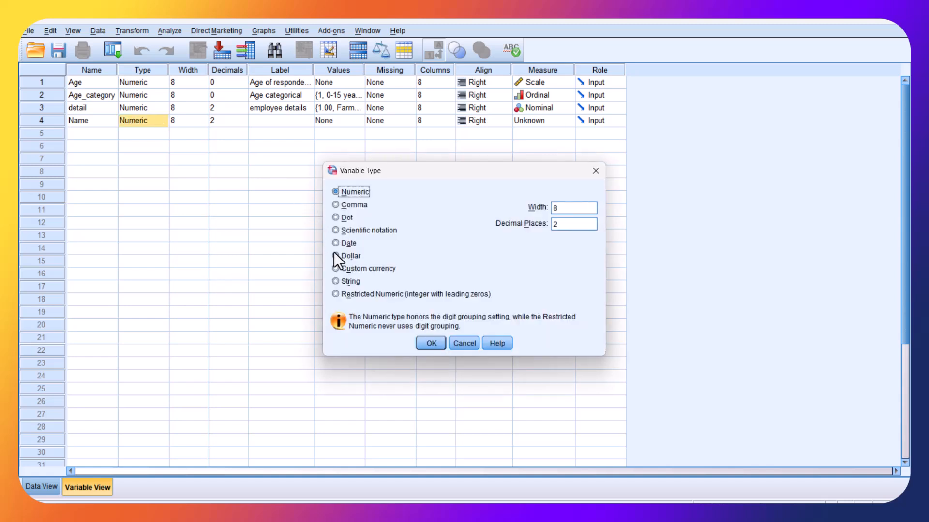
{"action": "left_click", "coordinate": [335, 281]}
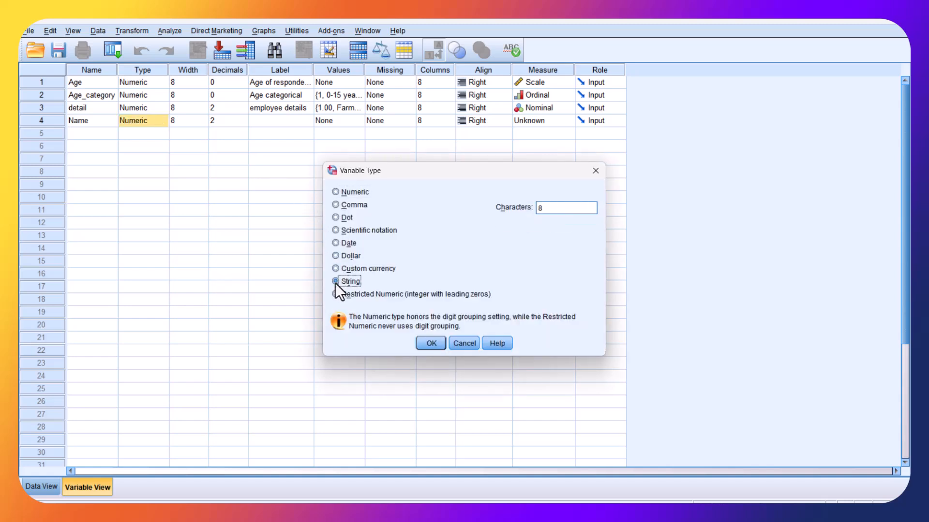
{"action": "left_click", "coordinate": [431, 343]}
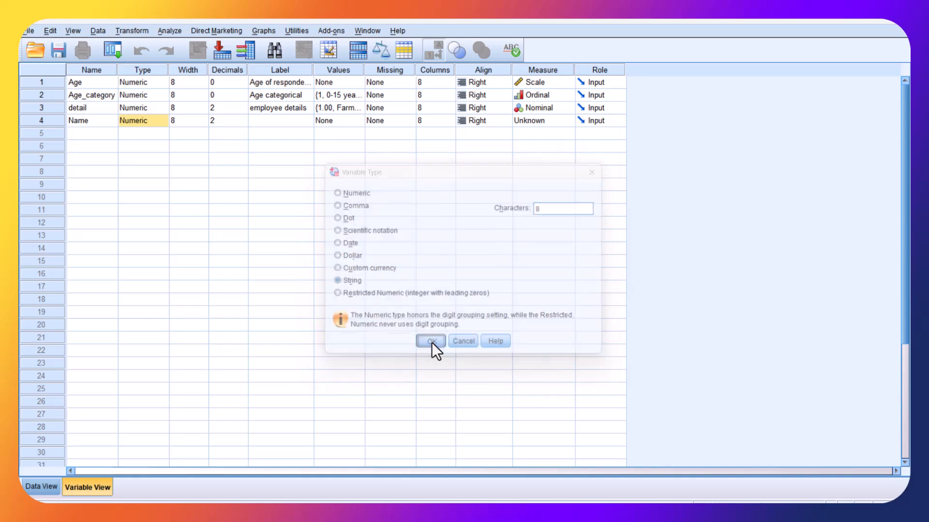
Step: Set the Name variable's width to 15 and choose Nominal as its measurement level
{"action": "left_click", "coordinate": [194, 124]}
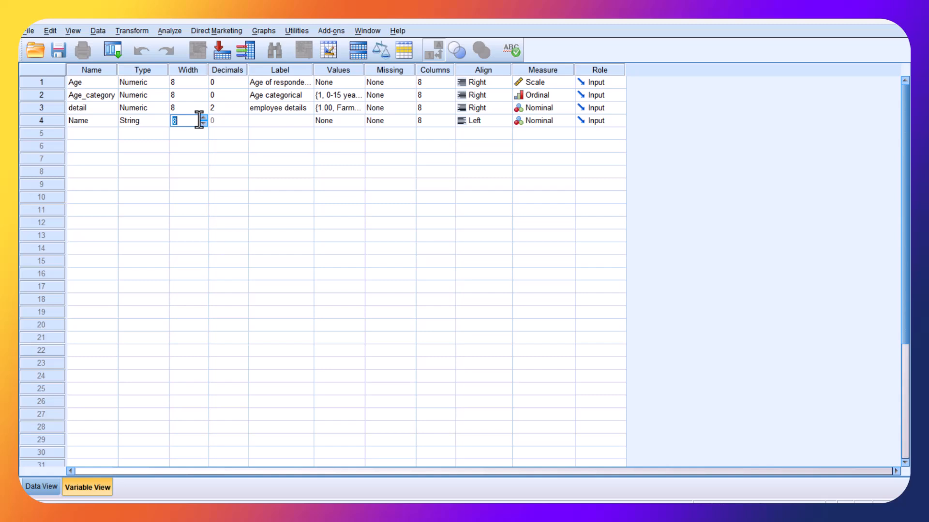
{"action": "type", "text": "15"}
{"action": "key", "text": "Tab"}
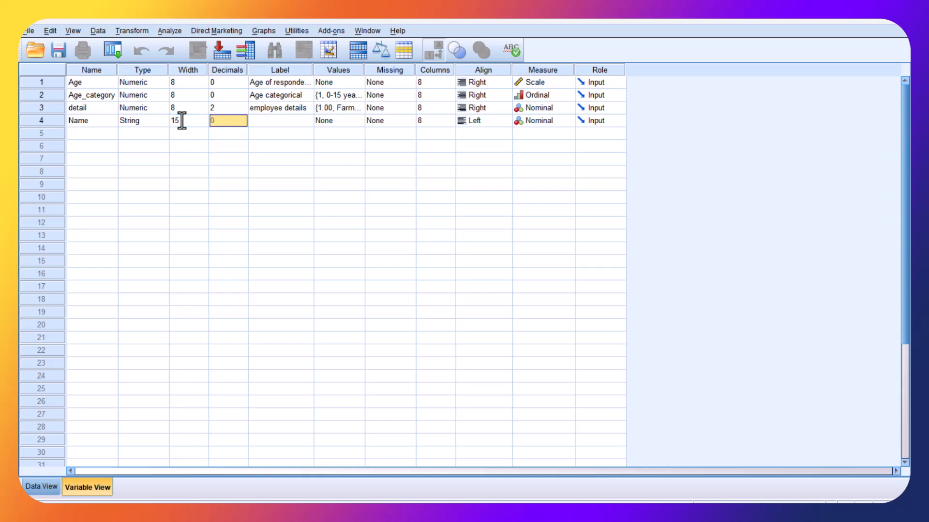
{"action": "left_click", "coordinate": [567, 121]}
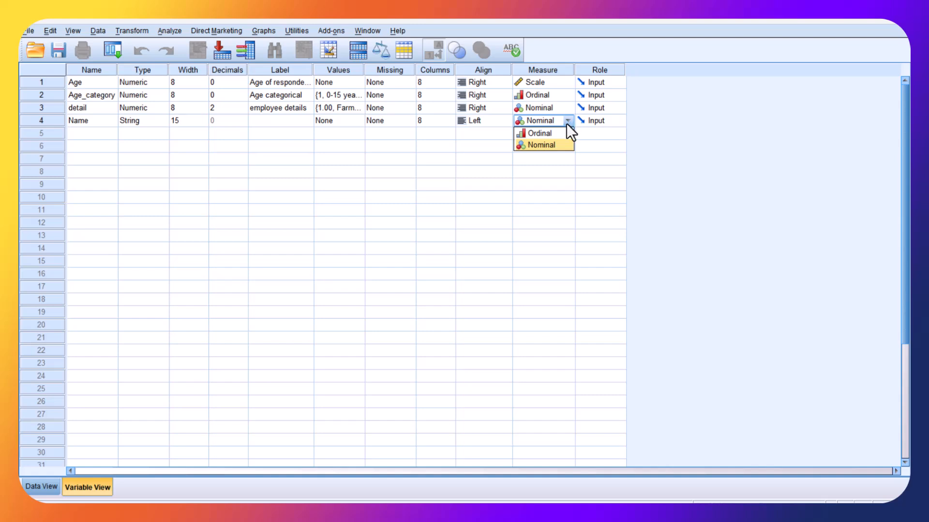
{"action": "left_click", "coordinate": [559, 147]}
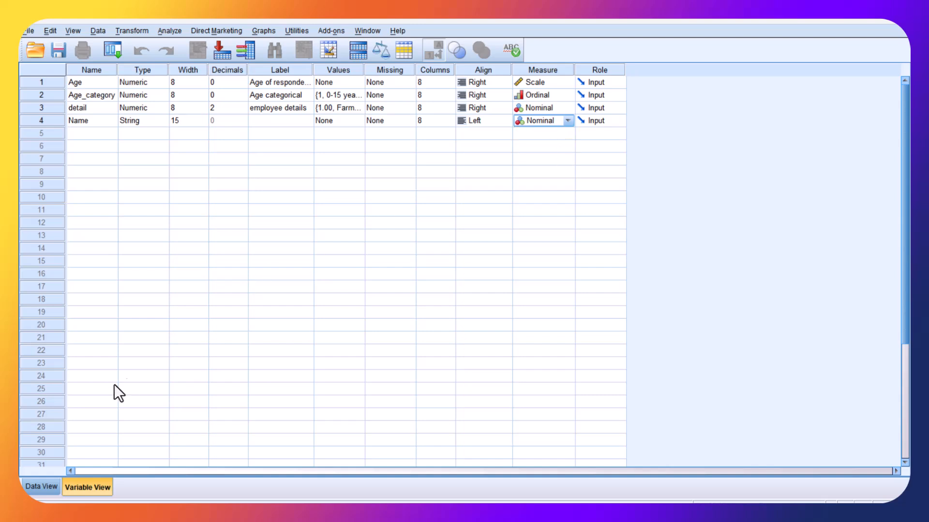
Step: Create a fifth variable of type Date in the dd-mmm-yyyy format and name it "Year"
{"action": "left_click", "coordinate": [155, 133]}
{"action": "left_click", "coordinate": [162, 133]}
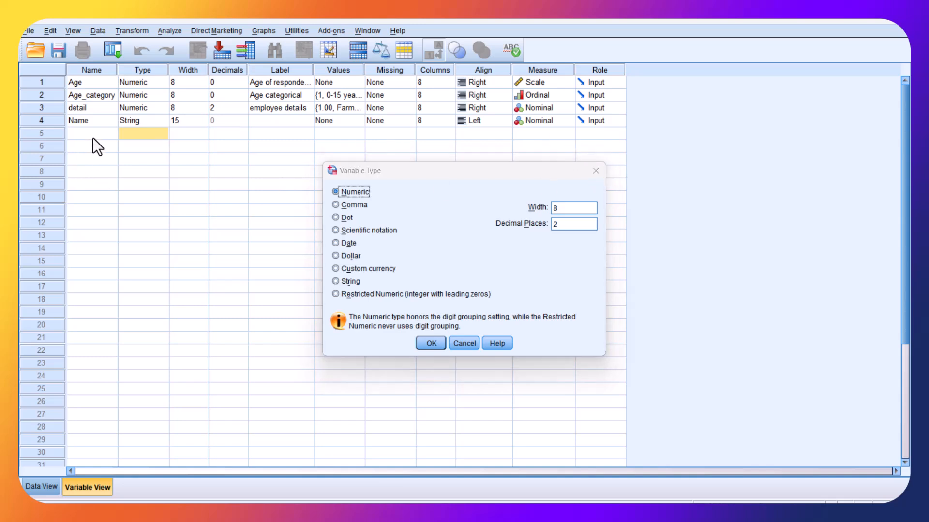
{"action": "left_click", "coordinate": [335, 242]}
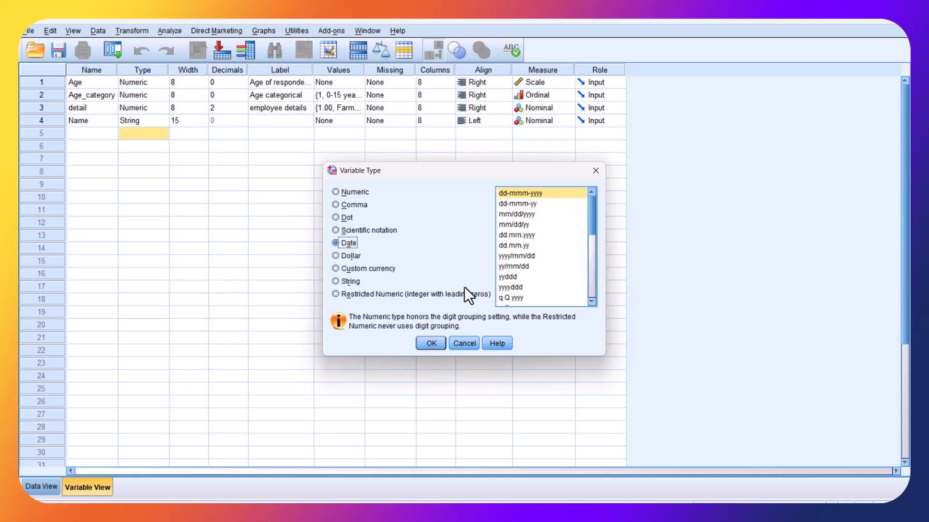
{"action": "left_click", "coordinate": [427, 344]}
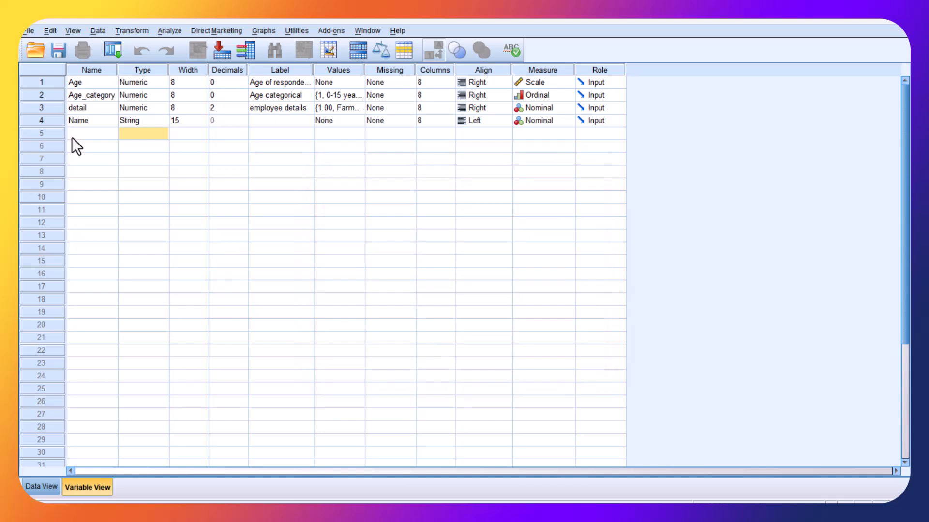
{"action": "left_click", "coordinate": [92, 134]}
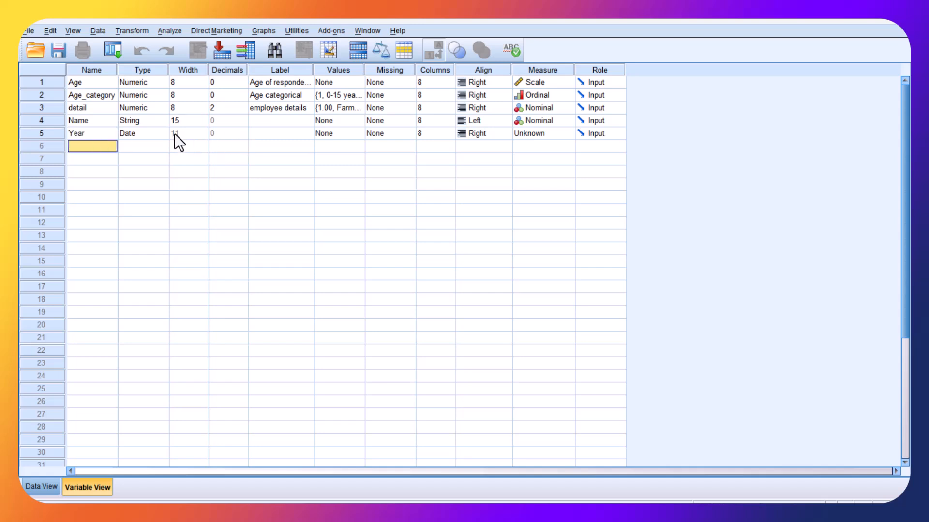
Step: Give the Year variable the label "year of employment"
{"action": "left_click", "coordinate": [276, 134]}
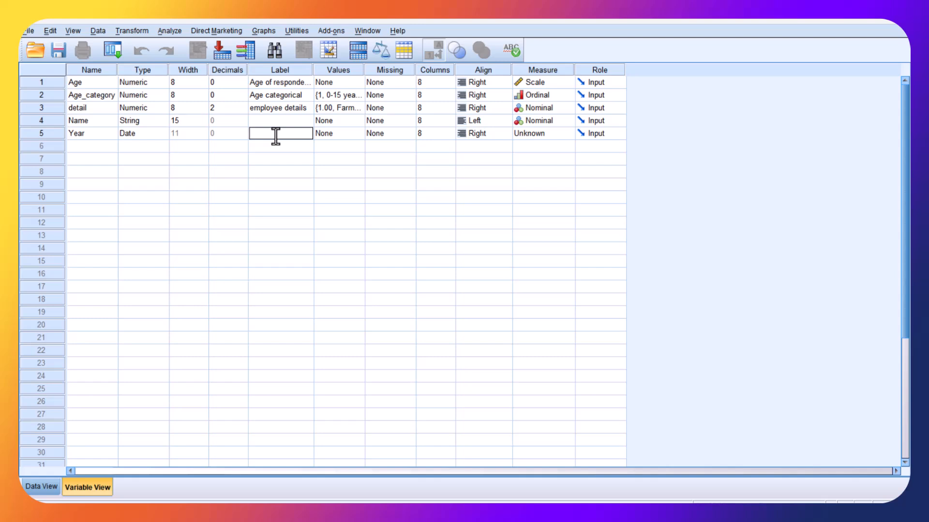
{"action": "type", "text": "year of firmployment"}
{"action": "key", "text": "Return"}
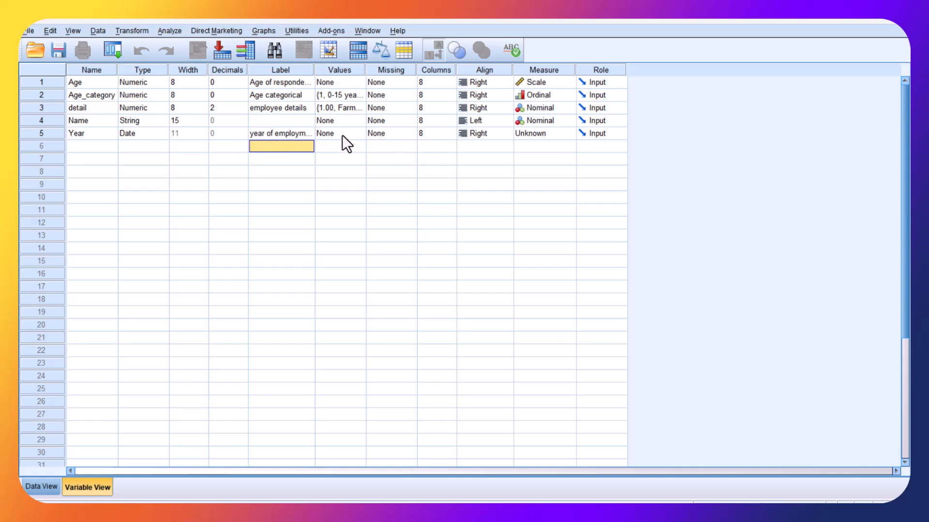
Step: Set the Year variable's measurement level to Nominal
{"action": "left_click", "coordinate": [559, 136]}
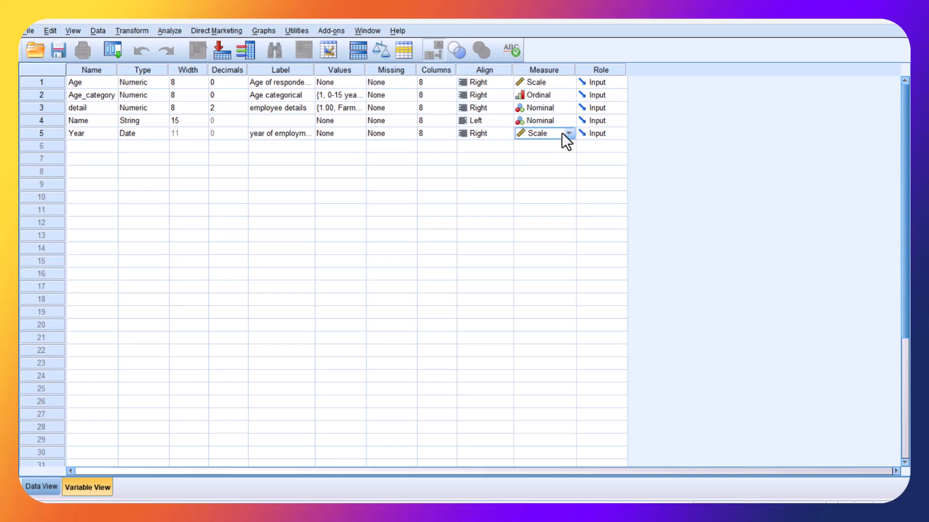
{"action": "left_click", "coordinate": [568, 133]}
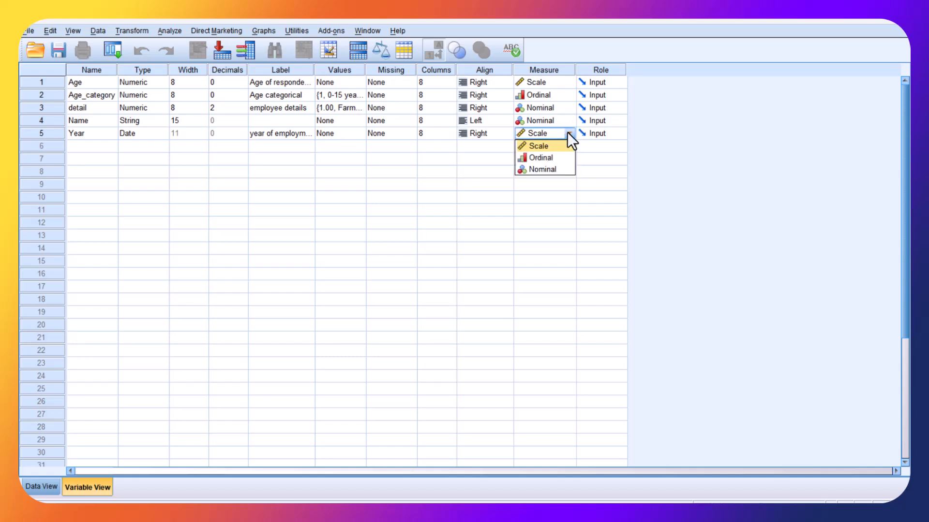
{"action": "left_click", "coordinate": [553, 169]}
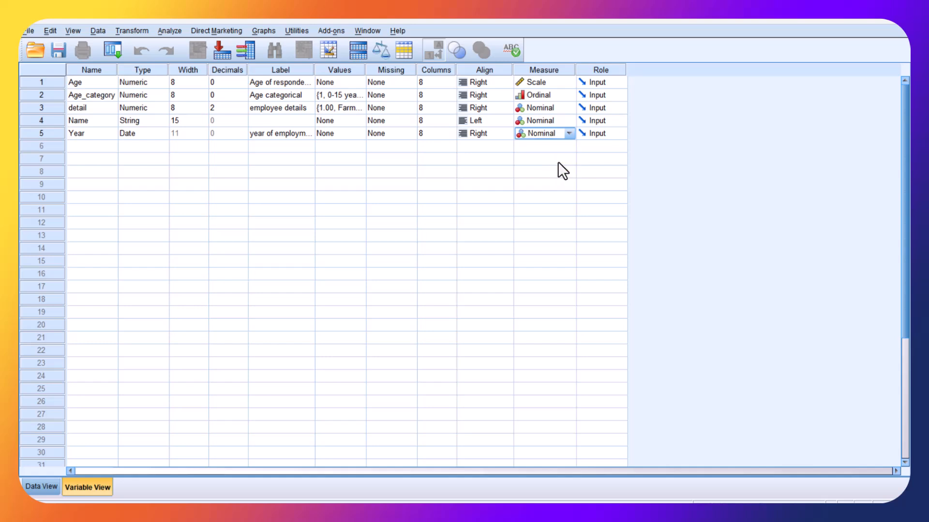
Step: Set the Year variable's measurement level to Scale
{"action": "left_click", "coordinate": [567, 132]}
{"action": "left_click", "coordinate": [539, 146]}
Step: Widen the Age_category column in Data View to about 13 so its full name fits, and return to Variable View
{"action": "left_click", "coordinate": [40, 486]}
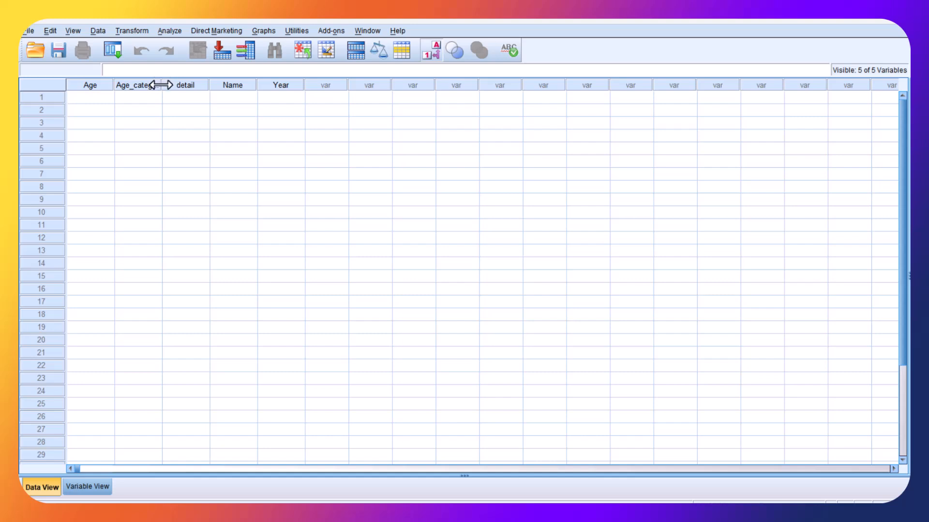
{"action": "left_click_drag", "start_coordinate": [166, 83], "coordinate": [189, 83]}
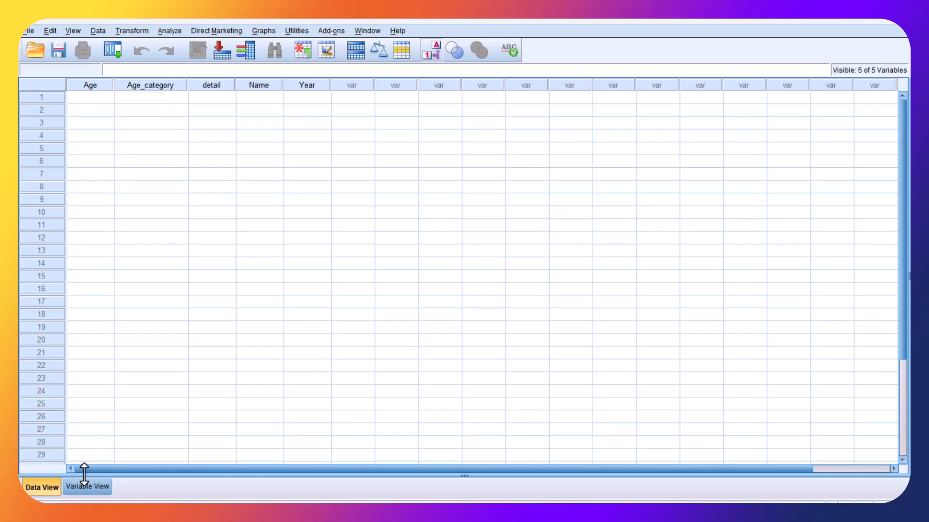
{"action": "left_click", "coordinate": [91, 490]}
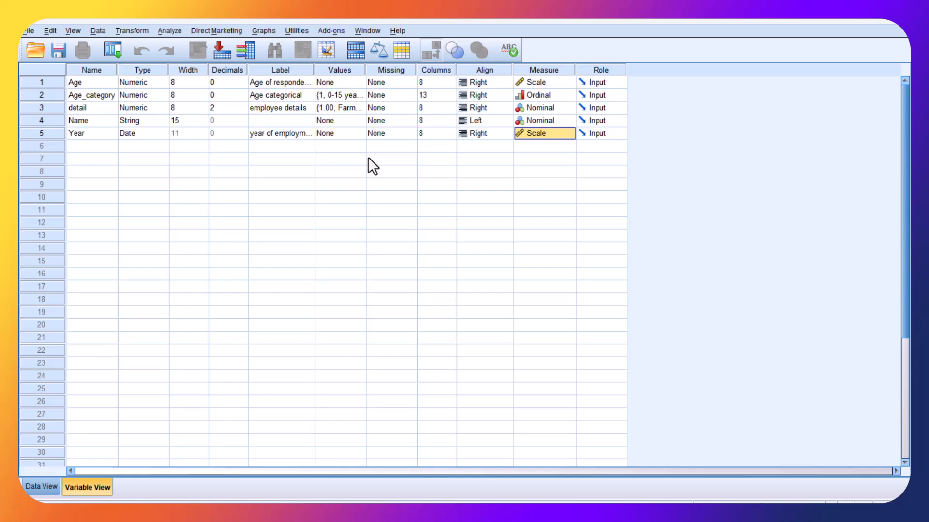
Step: Enter 15 as the Age of the first case in Data View
{"action": "left_click", "coordinate": [51, 490]}
{"action": "double_click", "coordinate": [94, 100]}
{"action": "type", "text": "15"}
{"action": "left_click", "coordinate": [94, 99]}
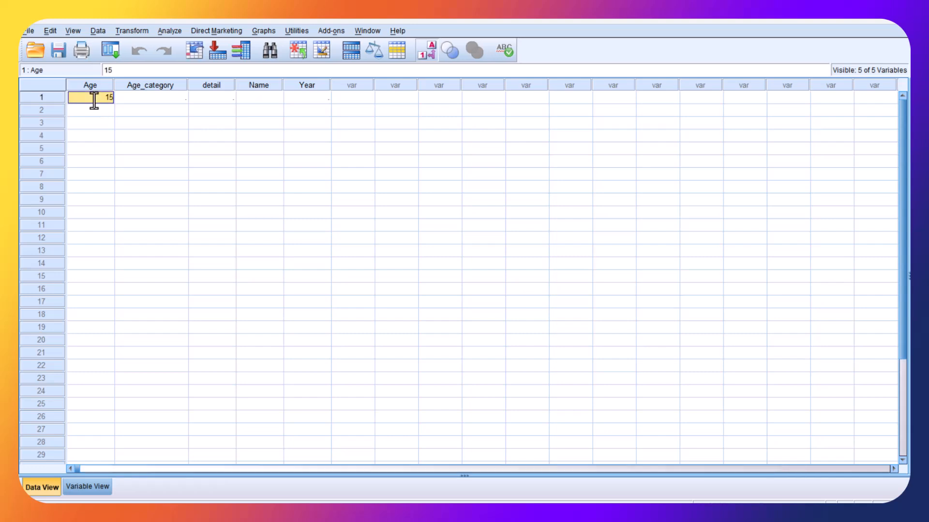
Step: Set the first case's Age_category to 0-15 years
{"action": "double_click", "coordinate": [179, 99]}
{"action": "left_click", "coordinate": [179, 99]}
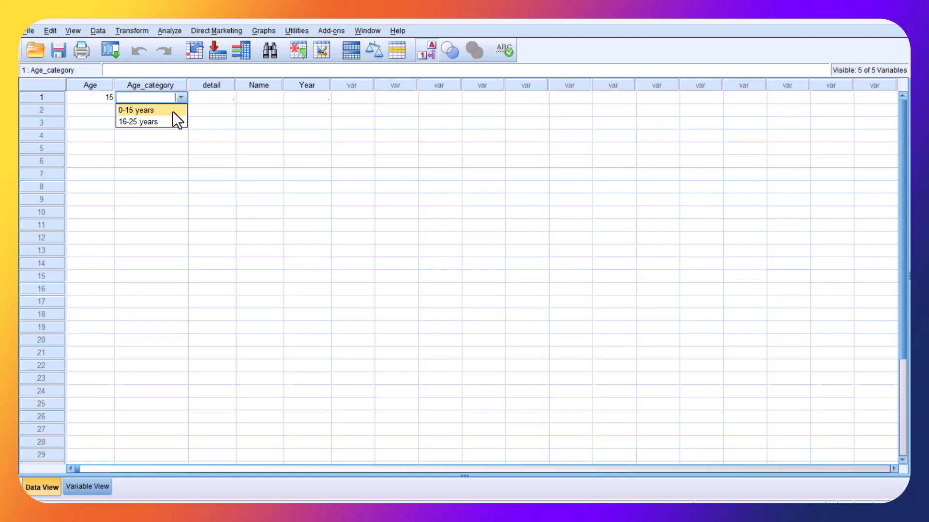
{"action": "left_click", "coordinate": [173, 112]}
Step: Set the first case's detail to student and enter the person's name in its Name cell
{"action": "left_click", "coordinate": [230, 98]}
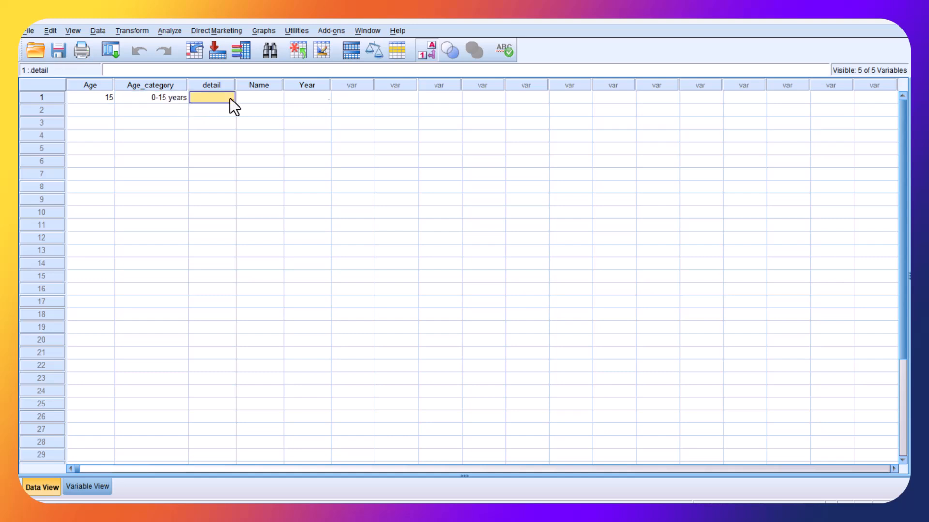
{"action": "double_click", "coordinate": [230, 98]}
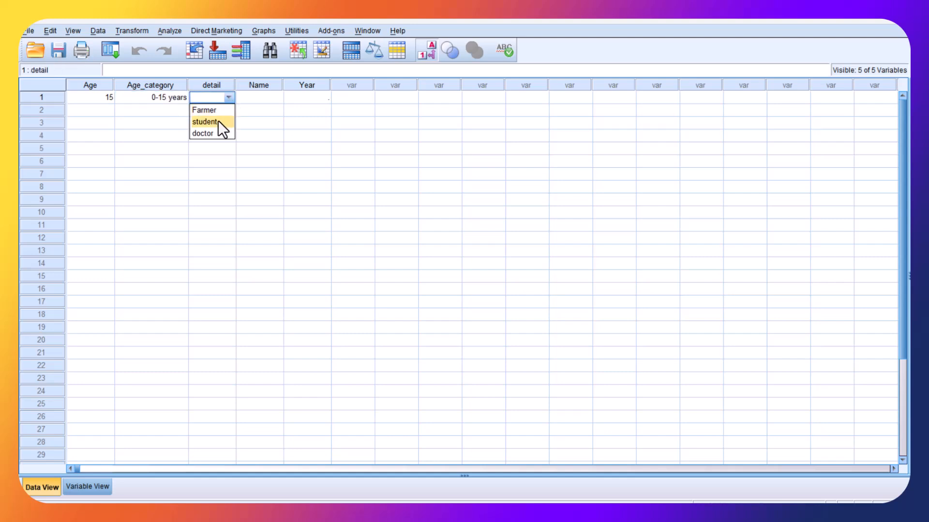
{"action": "double_click", "coordinate": [269, 96]}
{"action": "type", "text": "Tola"}
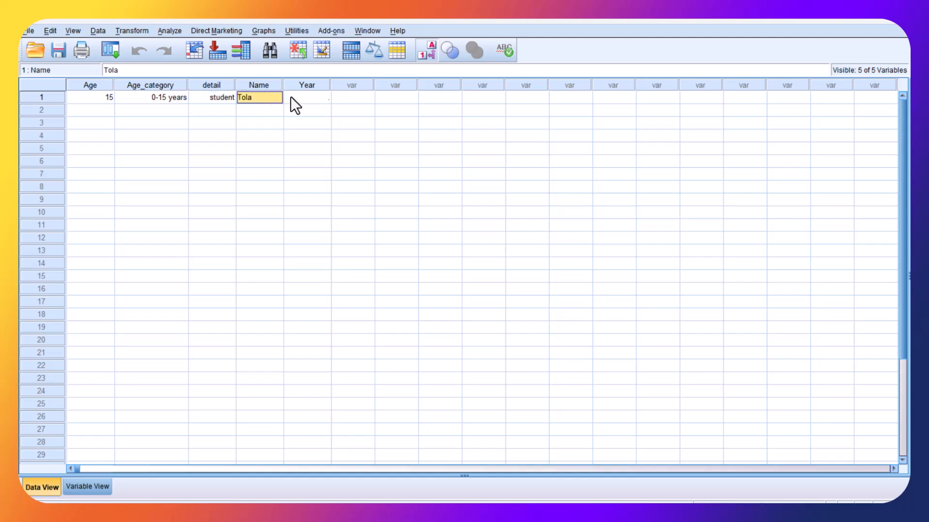
Step: Open the first case's Year cell and check the Year variable's type settings, keeping Date with the dd-mmm-yyyy format
{"action": "left_click", "coordinate": [319, 94]}
{"action": "double_click", "coordinate": [319, 94]}
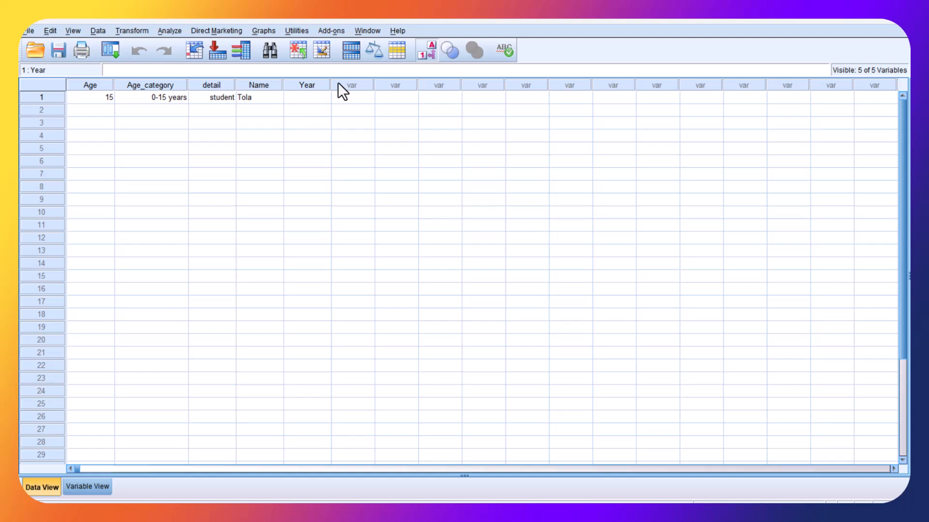
{"action": "double_click", "coordinate": [319, 86]}
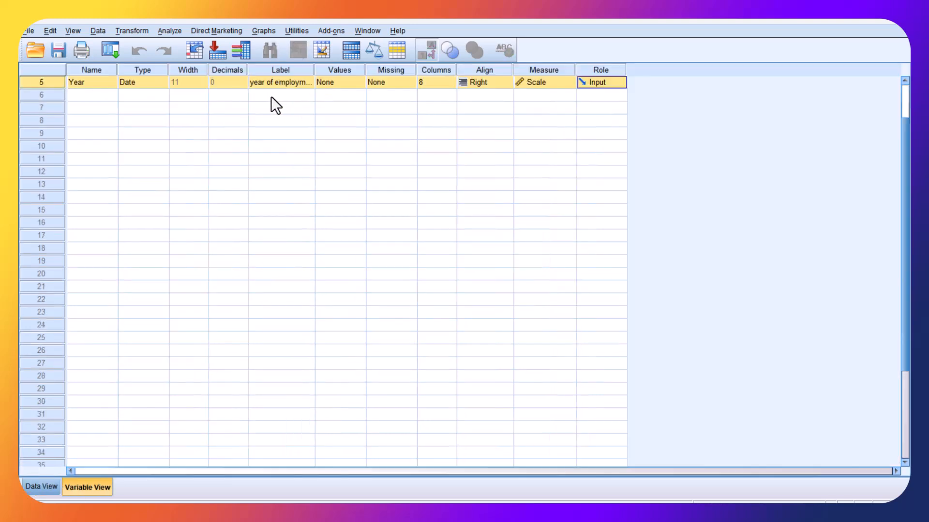
{"action": "scroll", "coordinate": [161, 76], "scroll_direction": "up", "scroll_amount": 2}
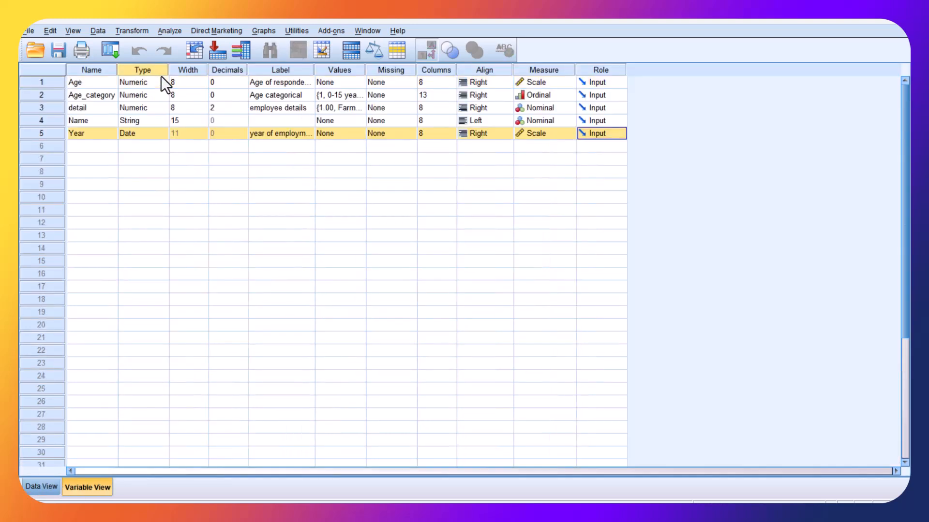
{"action": "left_click", "coordinate": [161, 75]}
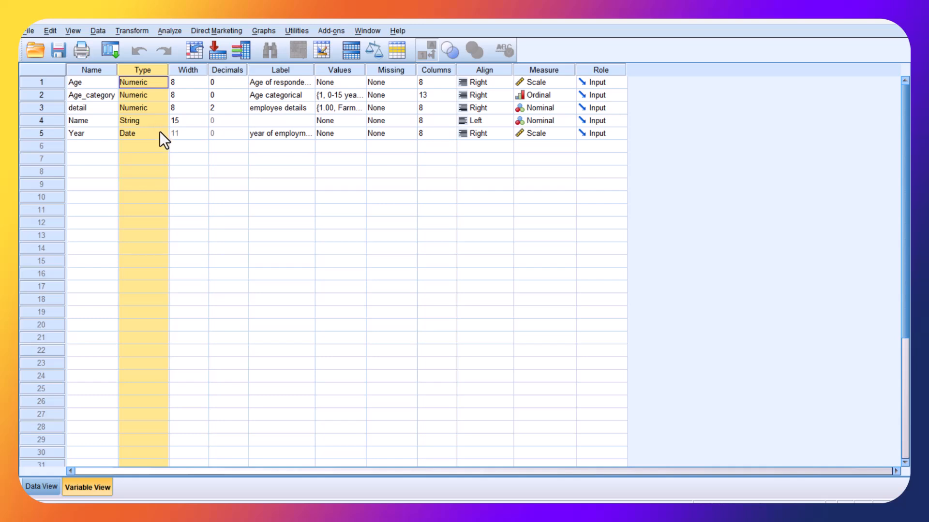
{"action": "double_click", "coordinate": [160, 131]}
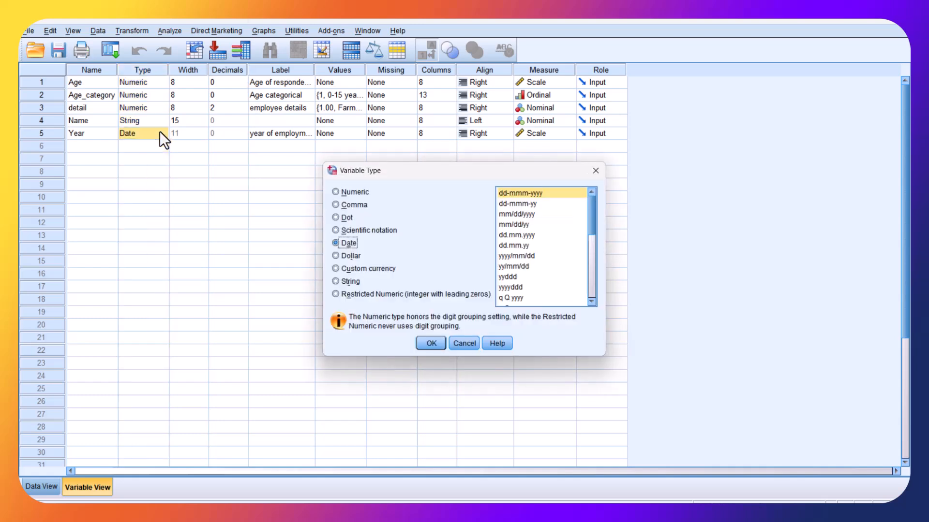
{"action": "left_click", "coordinate": [427, 344]}
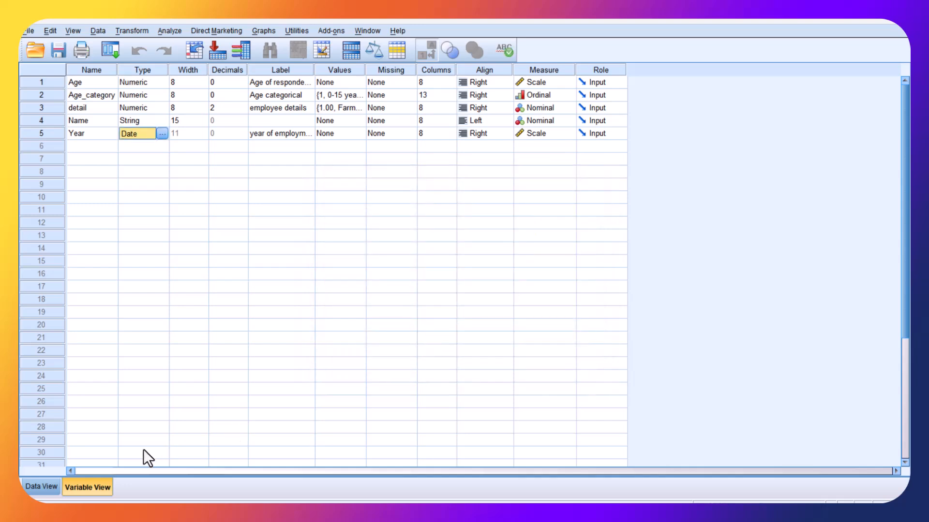
Step: Return to Data View and enter 29-Mar-2024 as the Year of the first case
{"action": "left_click", "coordinate": [45, 486]}
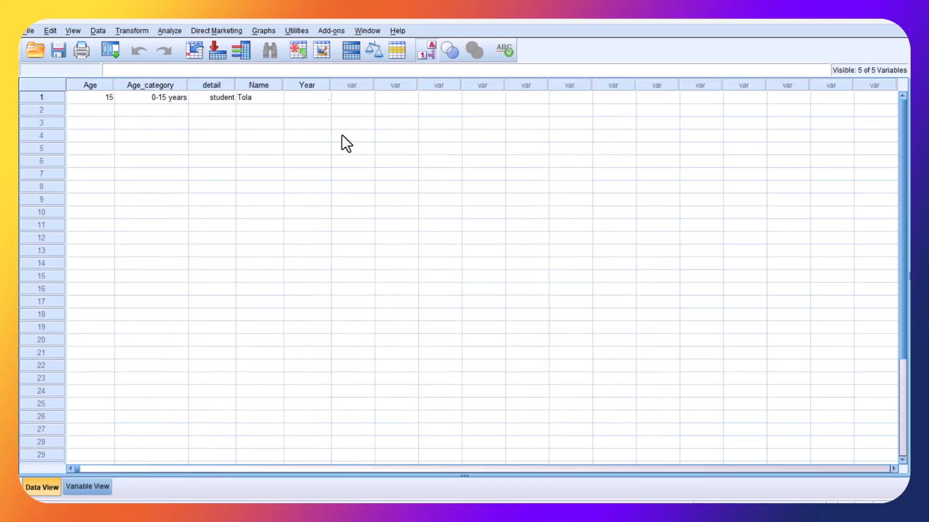
{"action": "left_click", "coordinate": [305, 97]}
{"action": "type", "text": "1"}
{"action": "key", "text": "BackSpace"}
{"action": "type", "text": "29-mar-2024"}
{"action": "key", "text": "Return"}
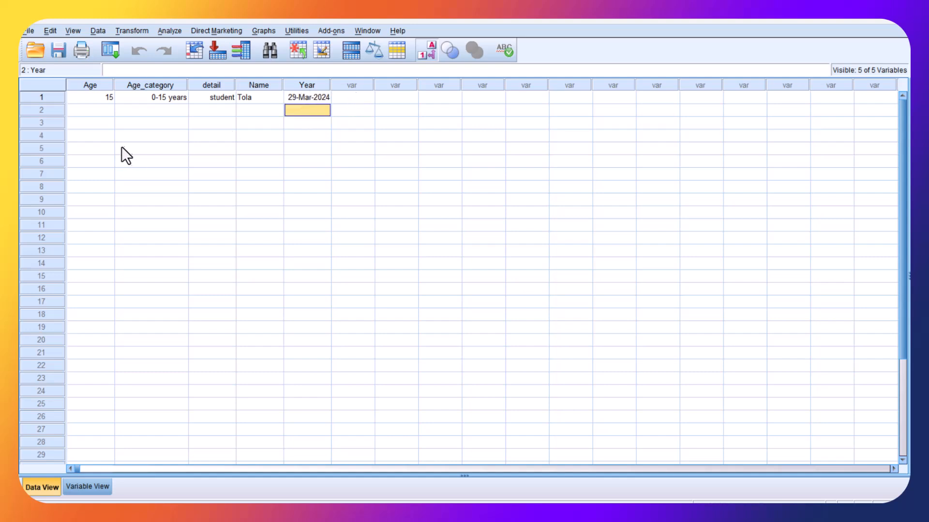
Step: Enter 18 as the Age of the second case and set its Age_category to 16-25 years
{"action": "double_click", "coordinate": [112, 111]}
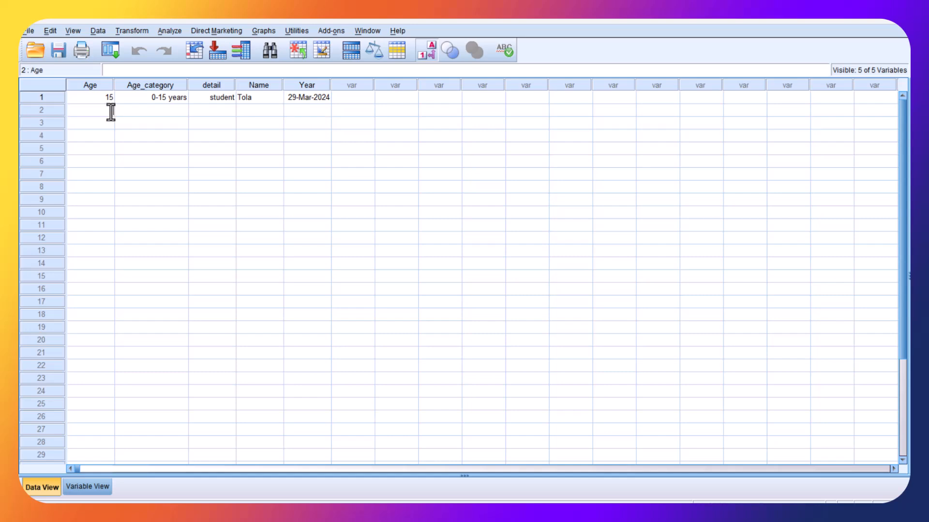
{"action": "type", "text": "18"}
{"action": "left_click", "coordinate": [184, 112]}
{"action": "left_click", "coordinate": [184, 111]}
{"action": "left_click", "coordinate": [162, 135]}
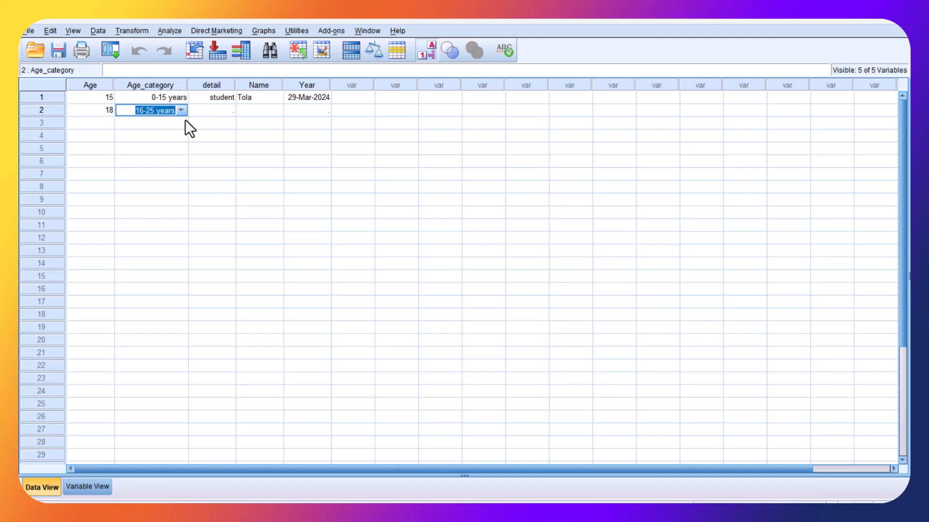
Step: Set the second case's detail to Farmer and enter the person's name in its Name cell
{"action": "left_click", "coordinate": [215, 112]}
{"action": "left_click", "coordinate": [229, 111]}
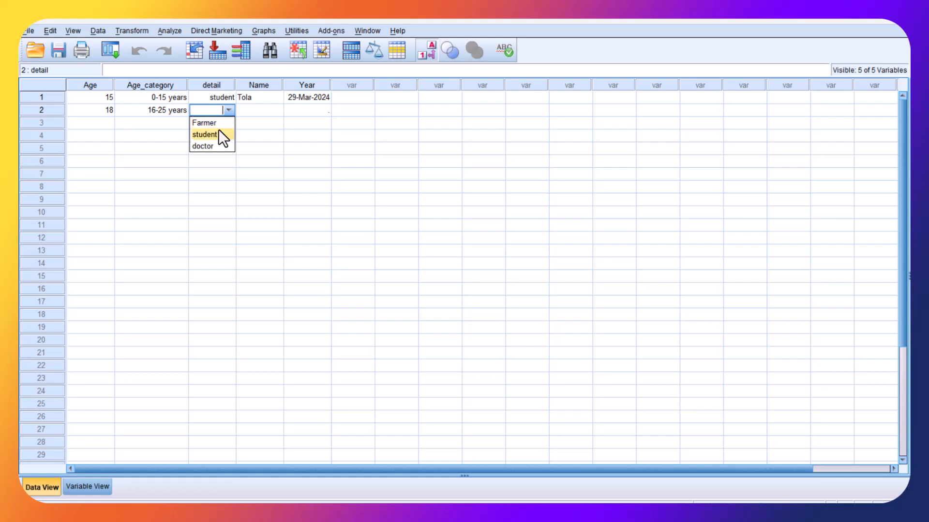
{"action": "left_click", "coordinate": [223, 124]}
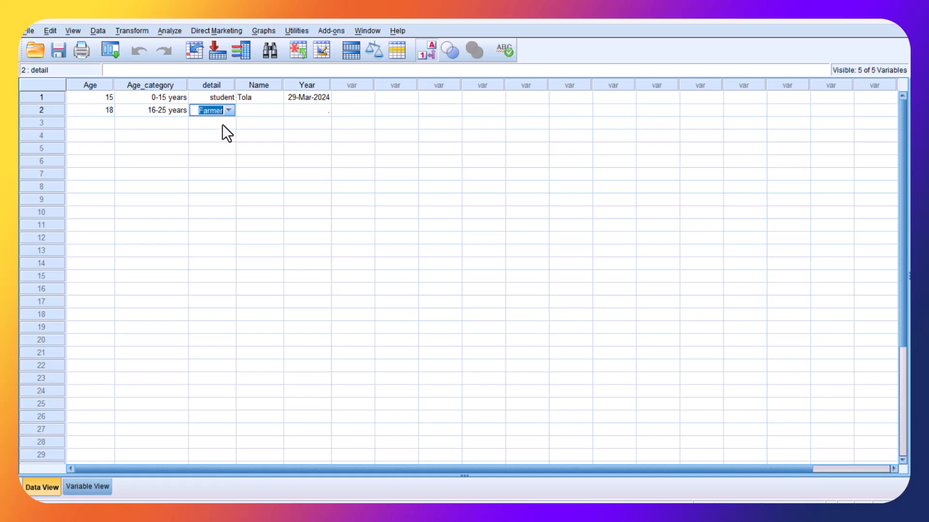
{"action": "left_click", "coordinate": [251, 111]}
{"action": "type", "text": "Stanley"}
{"action": "key", "text": "Return"}
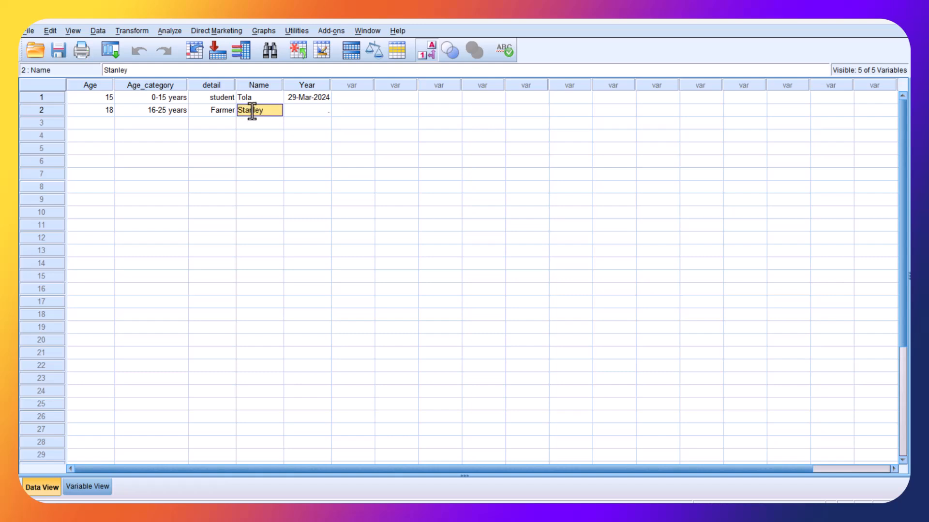
Step: Enter 31-Jan-2020 as the Year of the second case
{"action": "left_click", "coordinate": [308, 111]}
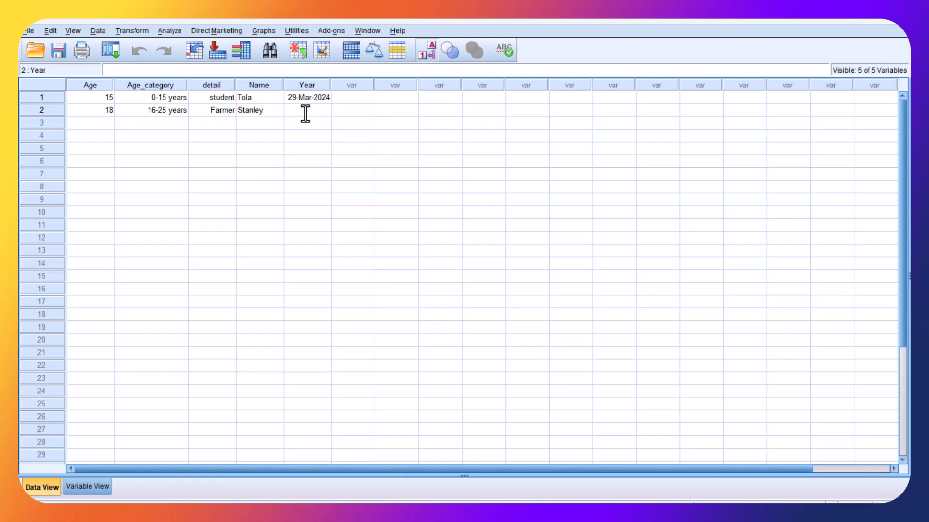
{"action": "type", "text": "32."}
{"action": "key", "text": "BackSpace"}
{"action": "key", "text": "BackSpace"}
{"action": "type", "text": "1"}
{"action": "type", "text": "-january"}
{"action": "key", "text": "BackSpace"}
{"action": "key", "text": "BackSpace"}
{"action": "key", "text": "BackSpace"}
{"action": "key", "text": "BackSpace"}
{"action": "type", "text": "-2020"}
{"action": "key", "text": "Return"}
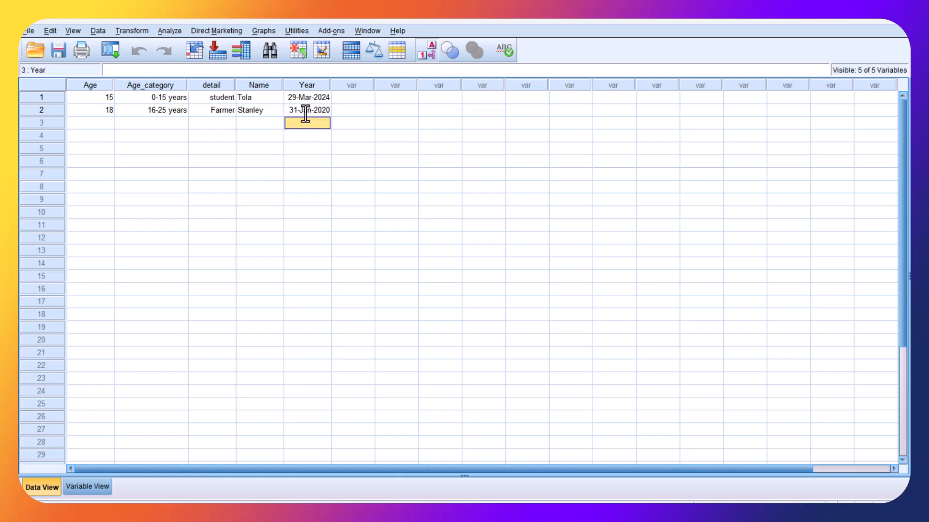